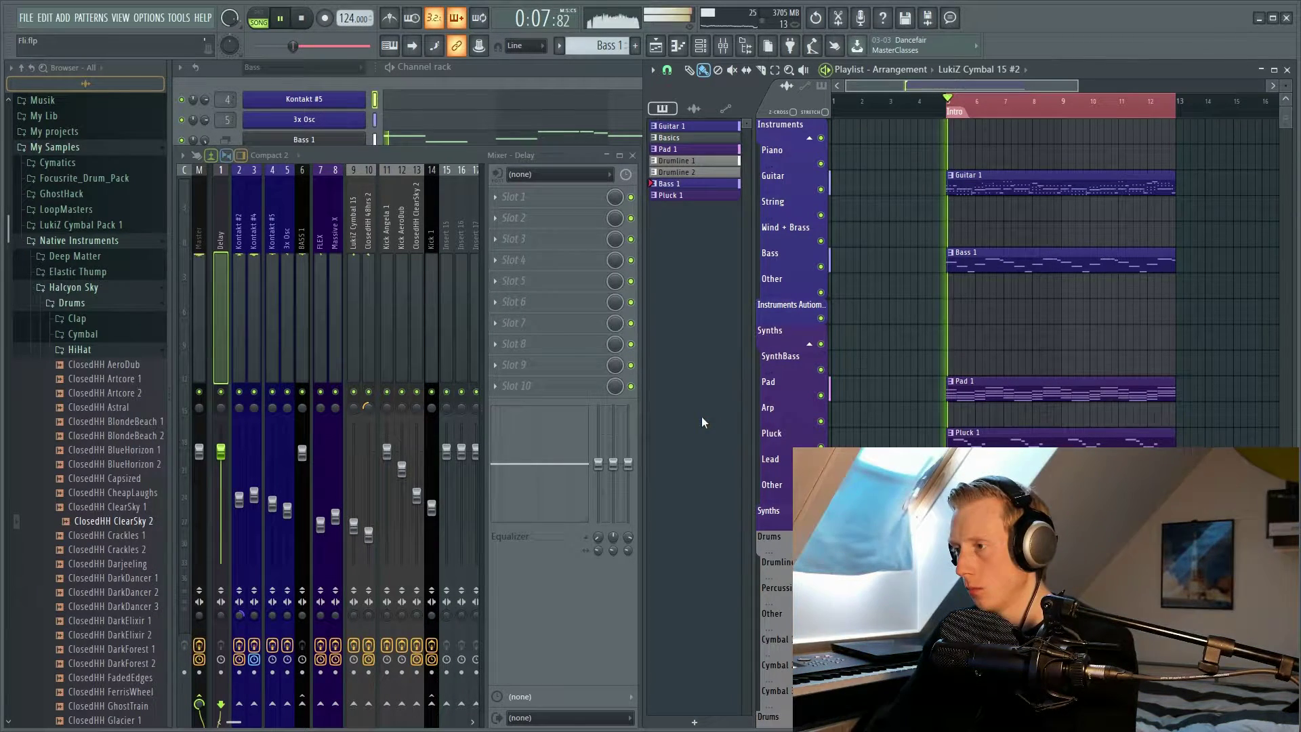
Step: Audition the song, then select the Kontakt #2 mixer track to show its EQ, compressor and reverb chain
key("space")
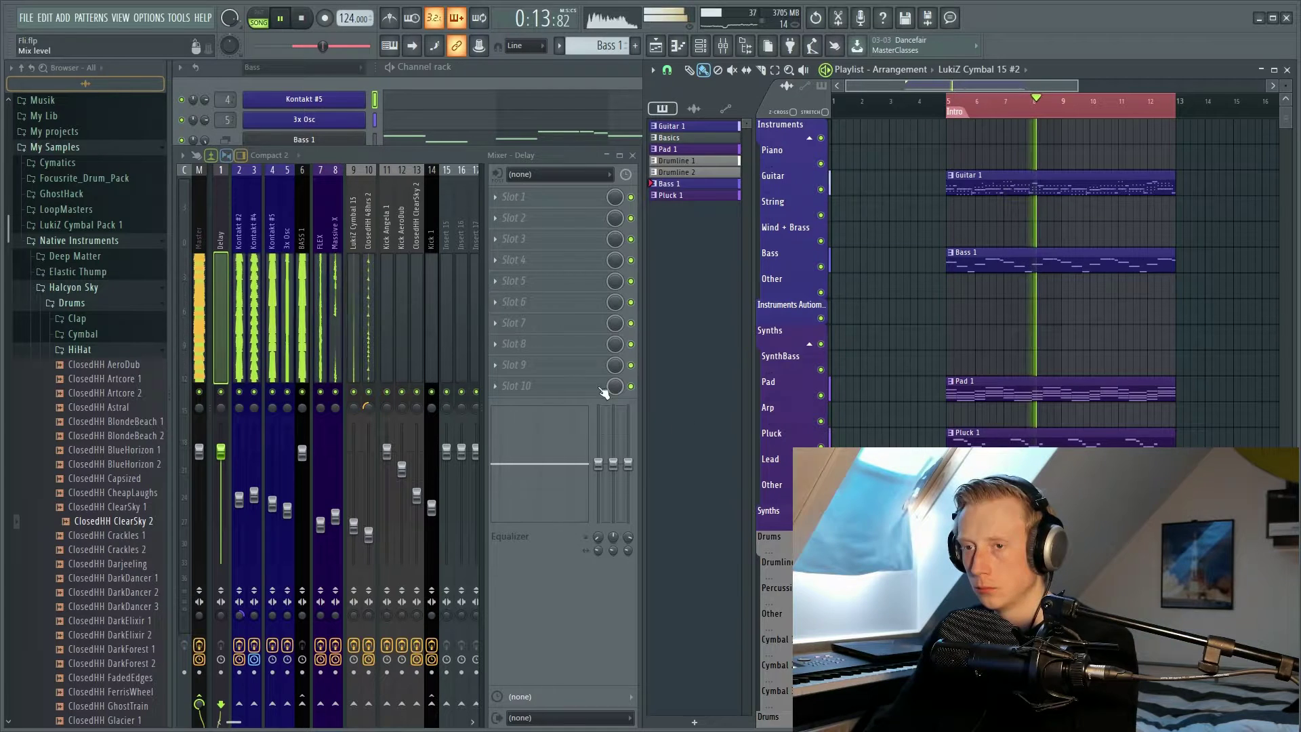
left_click(302, 18)
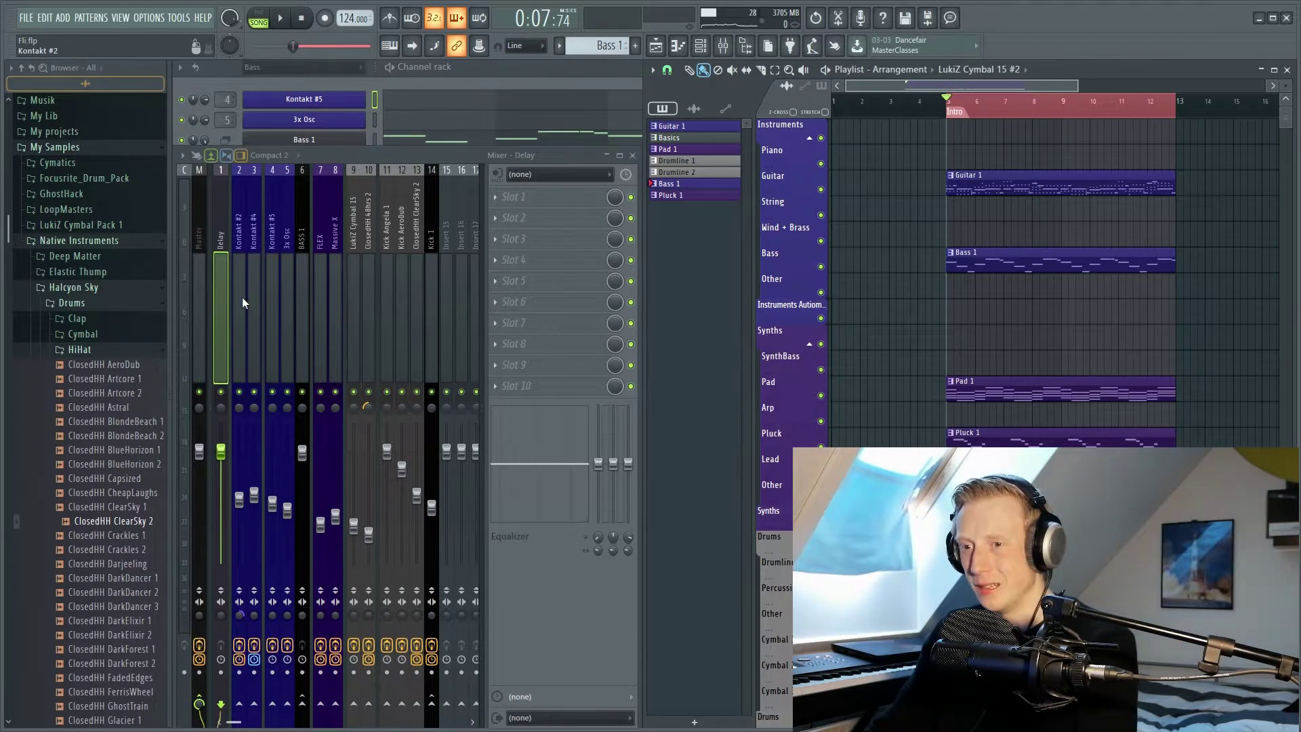
left_click(242, 297)
key("space")
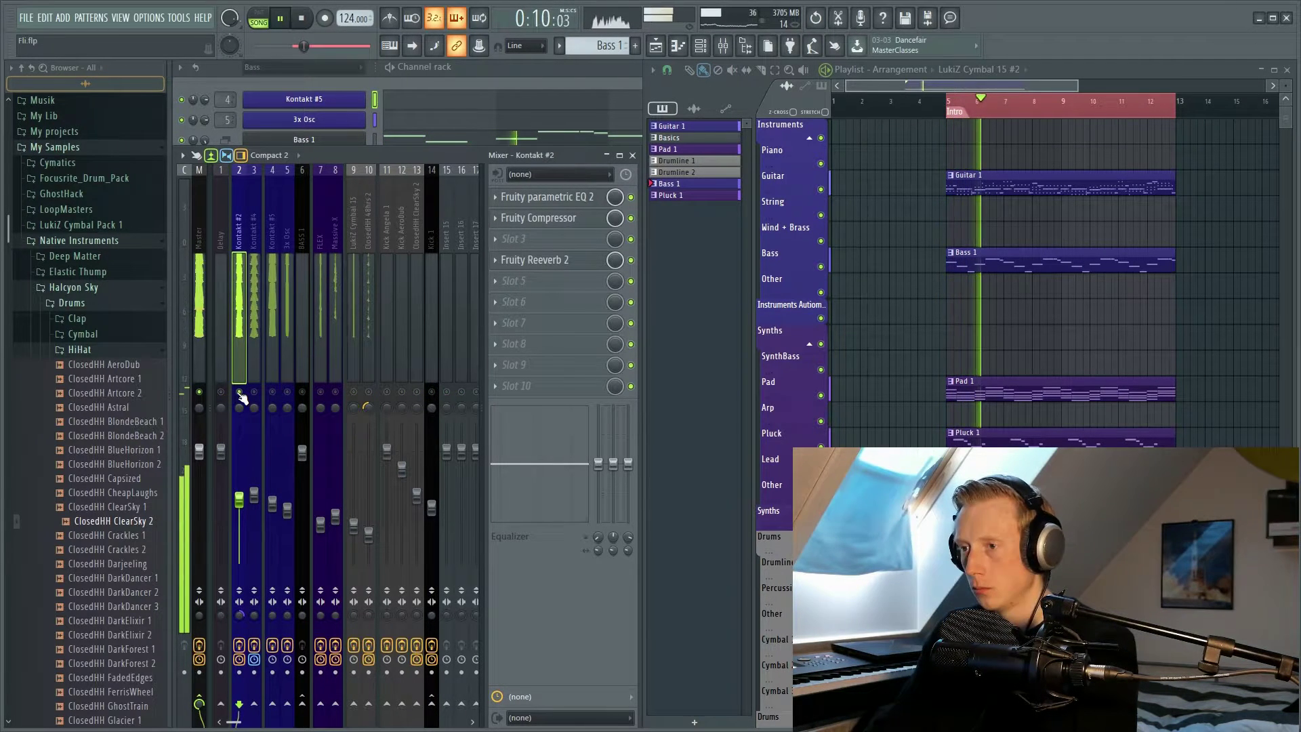
key("space")
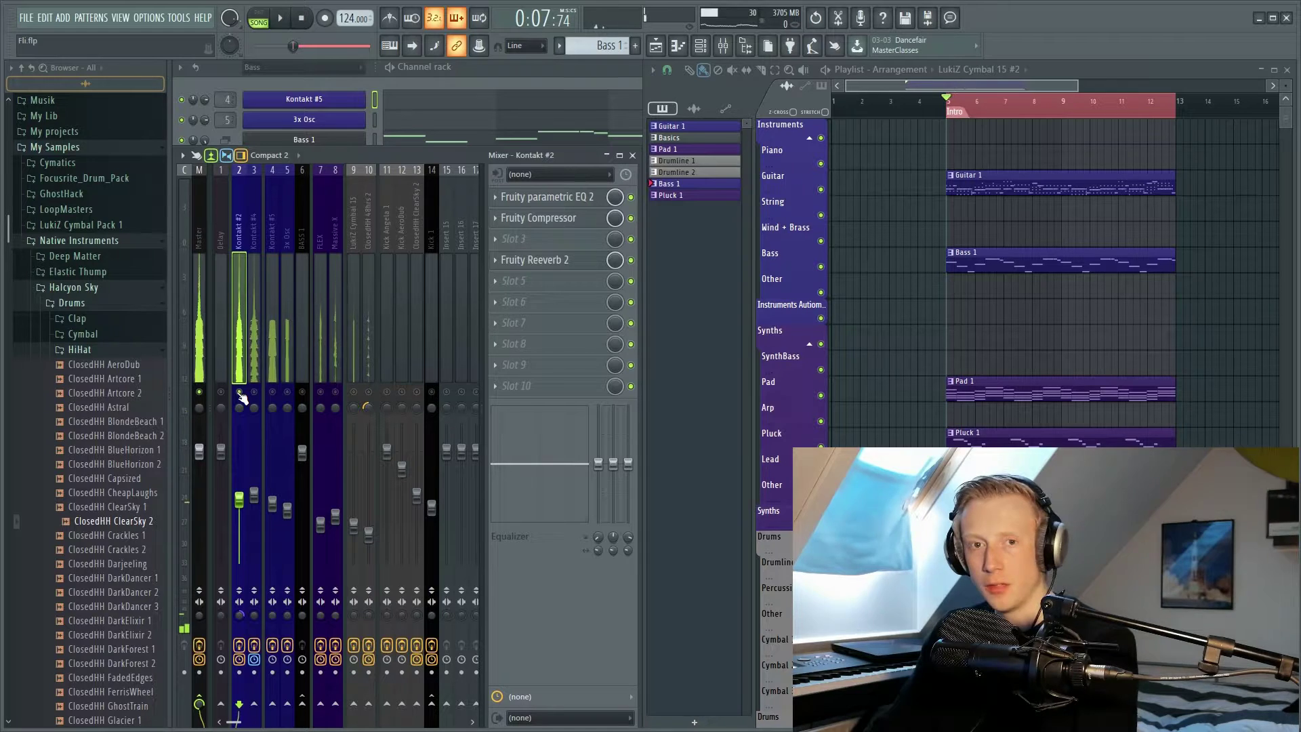
Step: Route Kontakt #2 to the Delay track with 'Route to this track', then check the Delay and Master chains
left_click(217, 273)
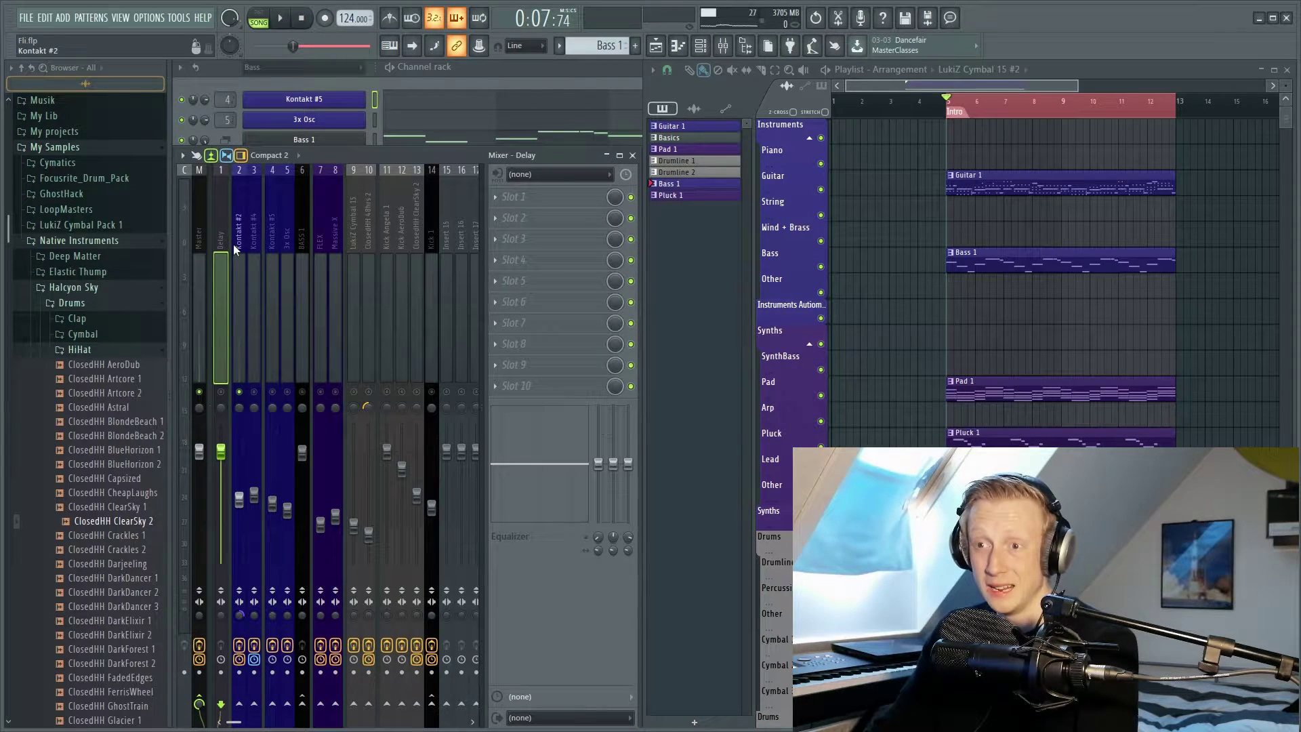
left_click(242, 328)
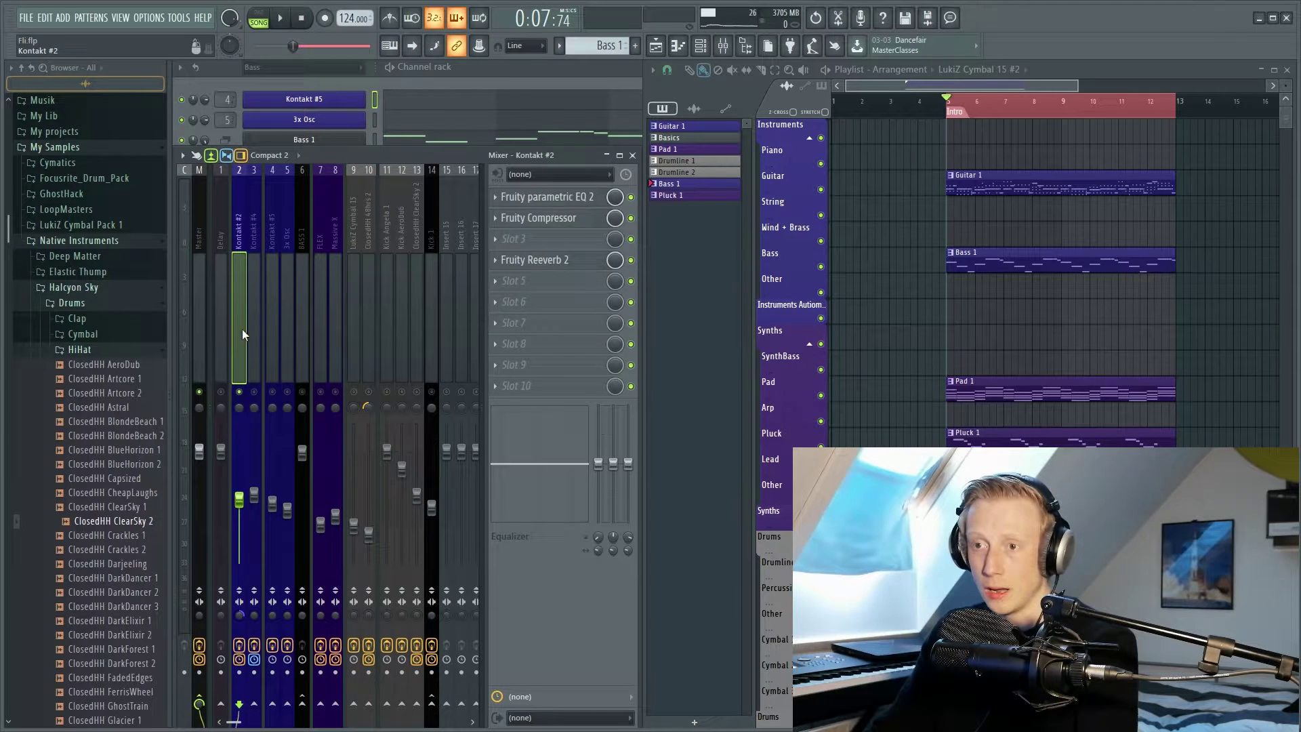
right_click(227, 709)
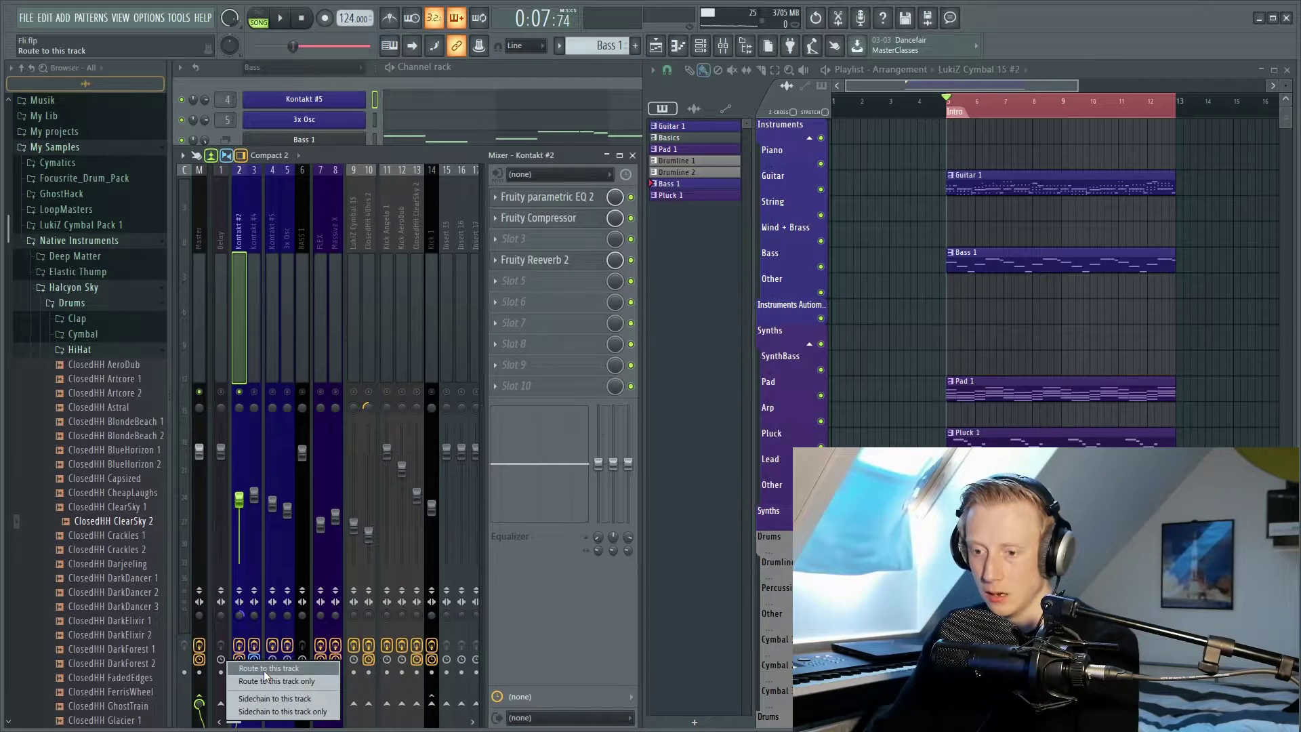
left_click(263, 669)
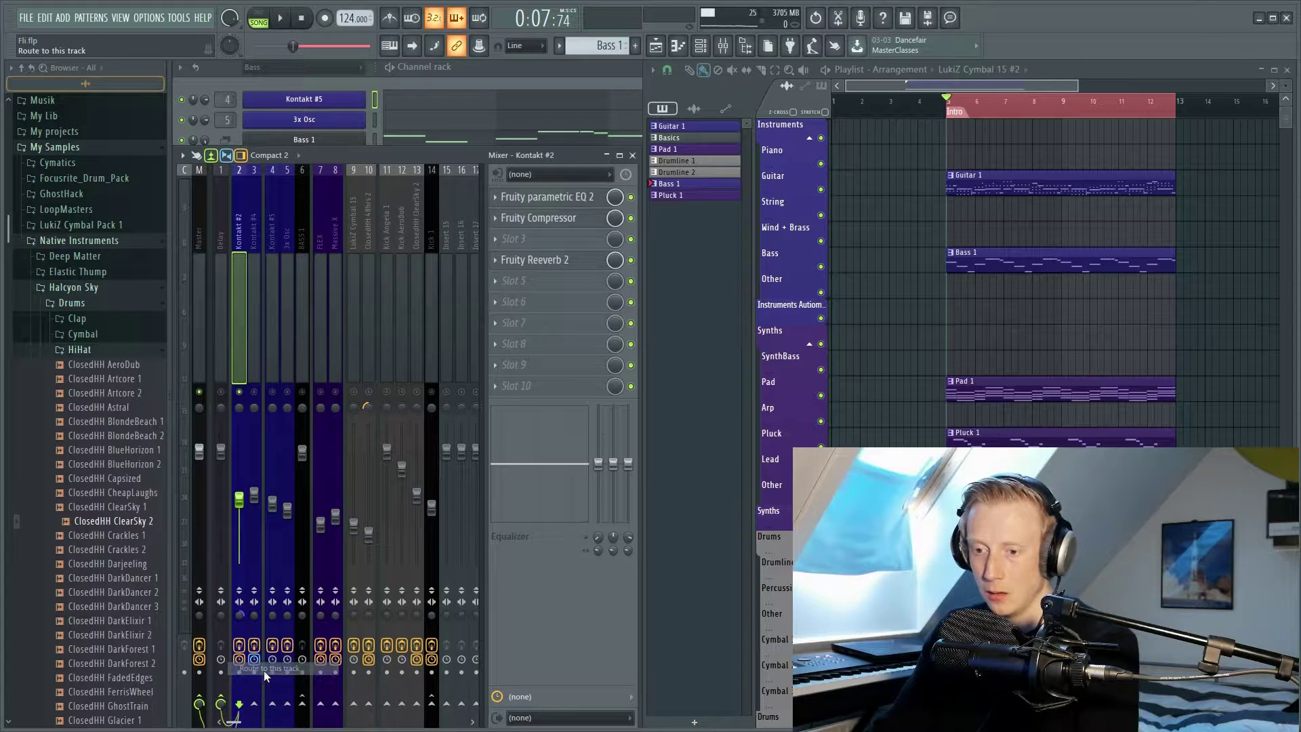
left_click(218, 331)
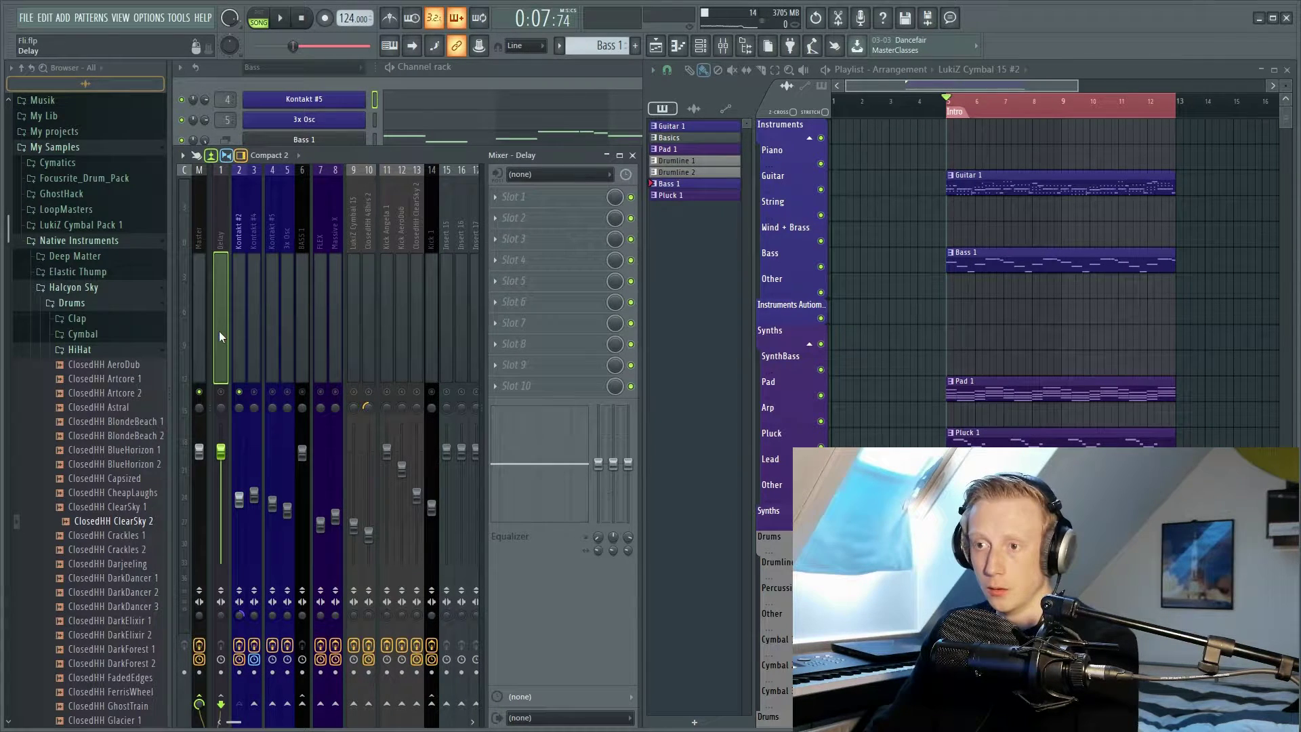
left_click(201, 325)
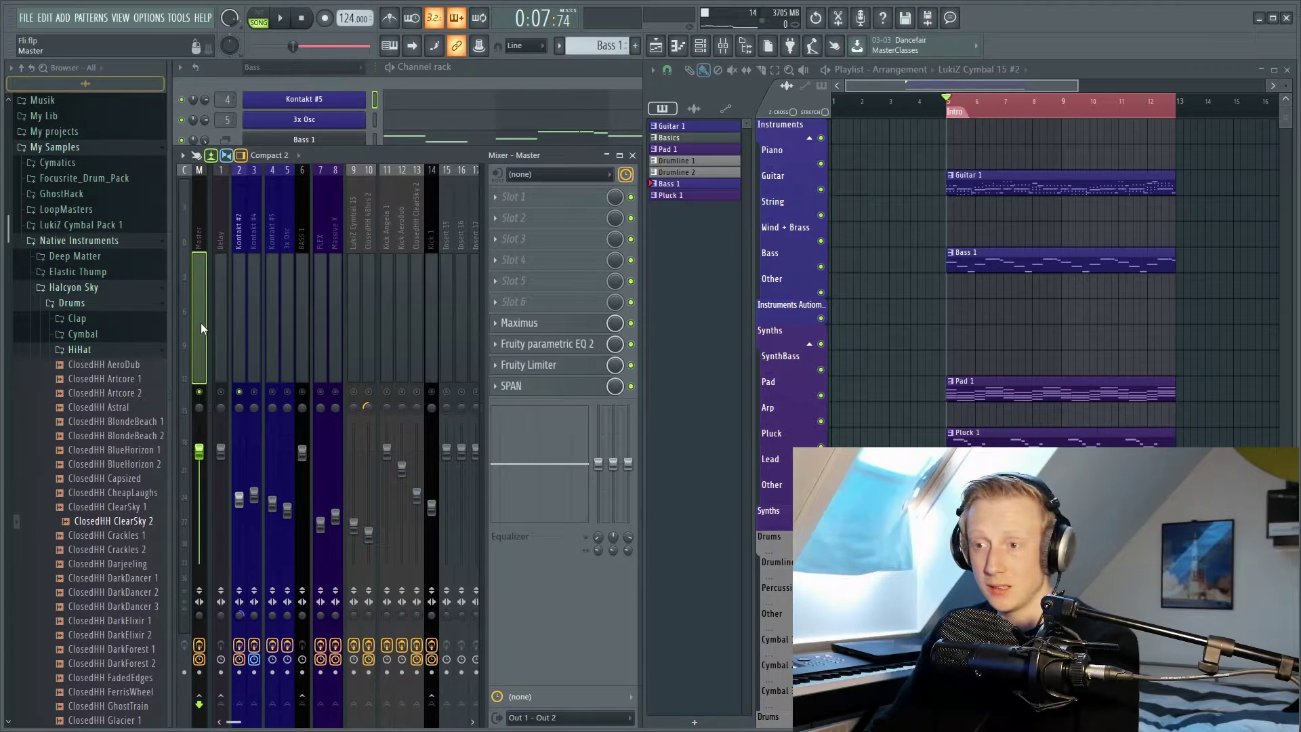
Step: Load Fruity Delay 2 into the Delay track's first effect slot
left_click(222, 305)
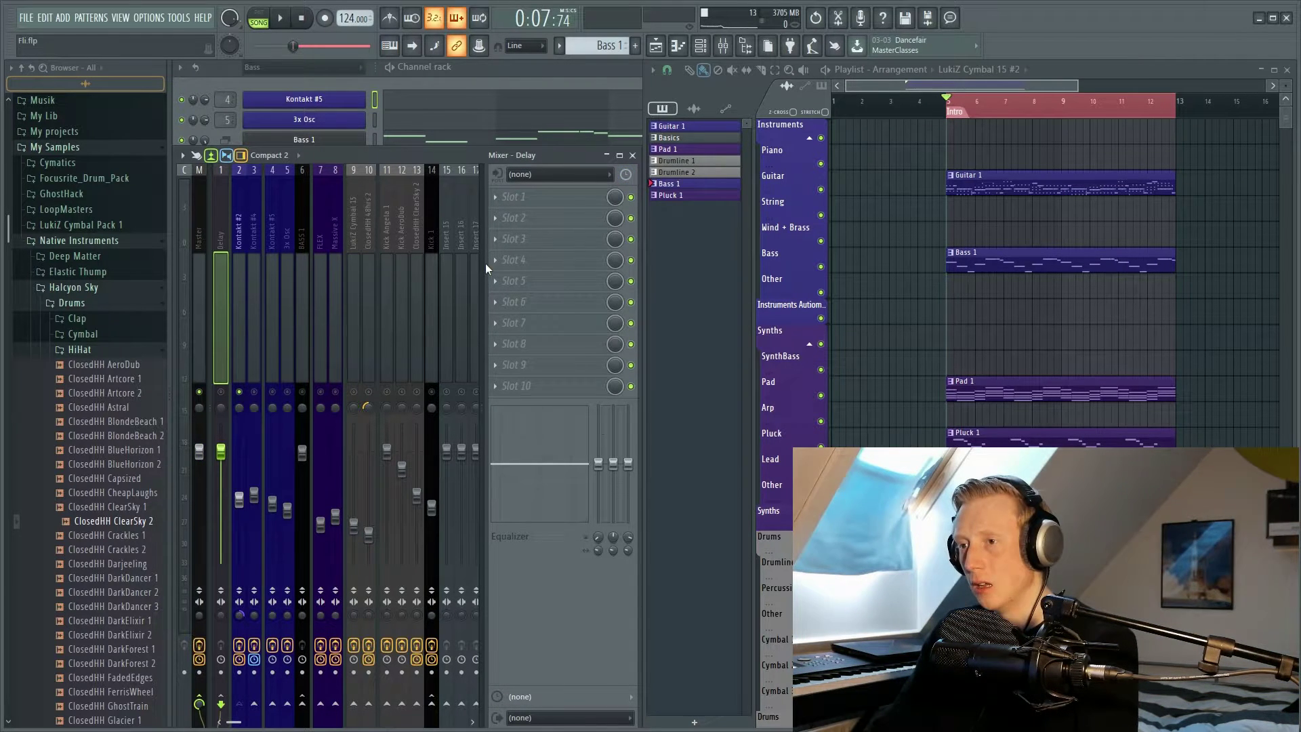
left_click(549, 202)
left_click(702, 247)
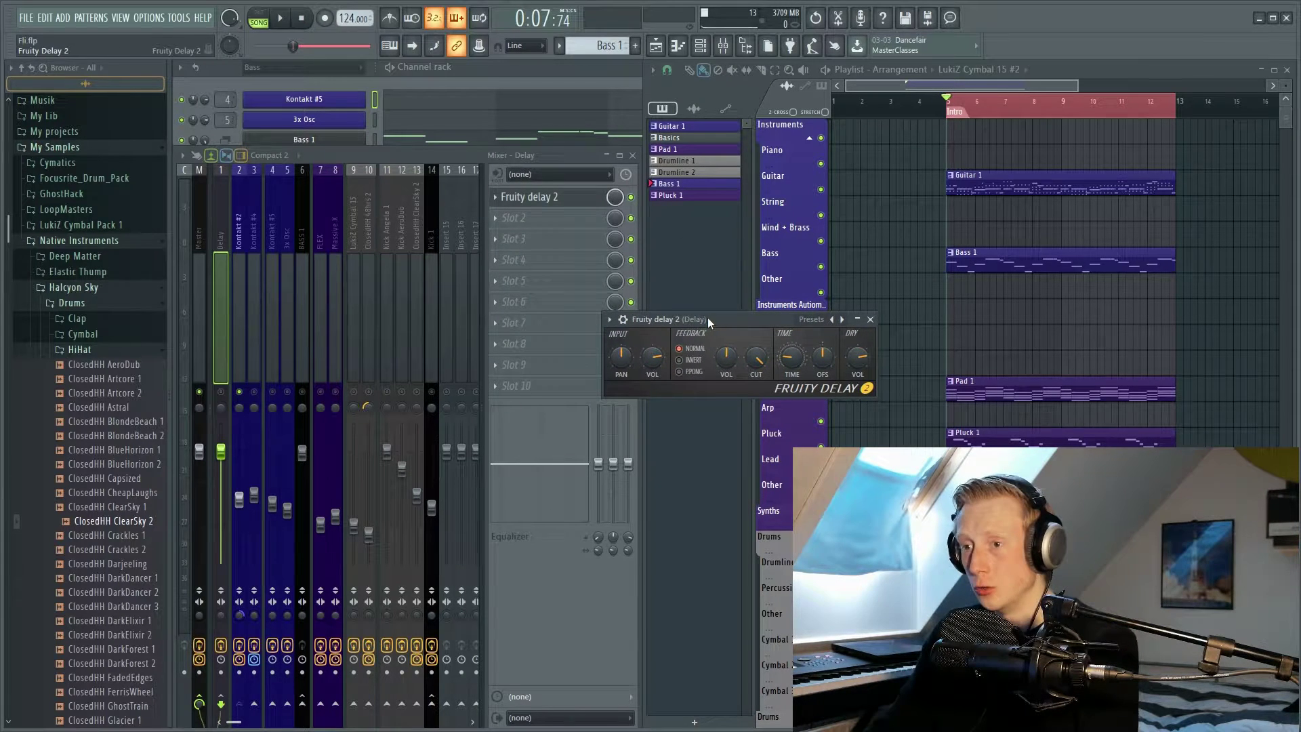
Step: Bring the Fruity Delay 2 window forward and turn its DRY VOL knob down
left_click(245, 290)
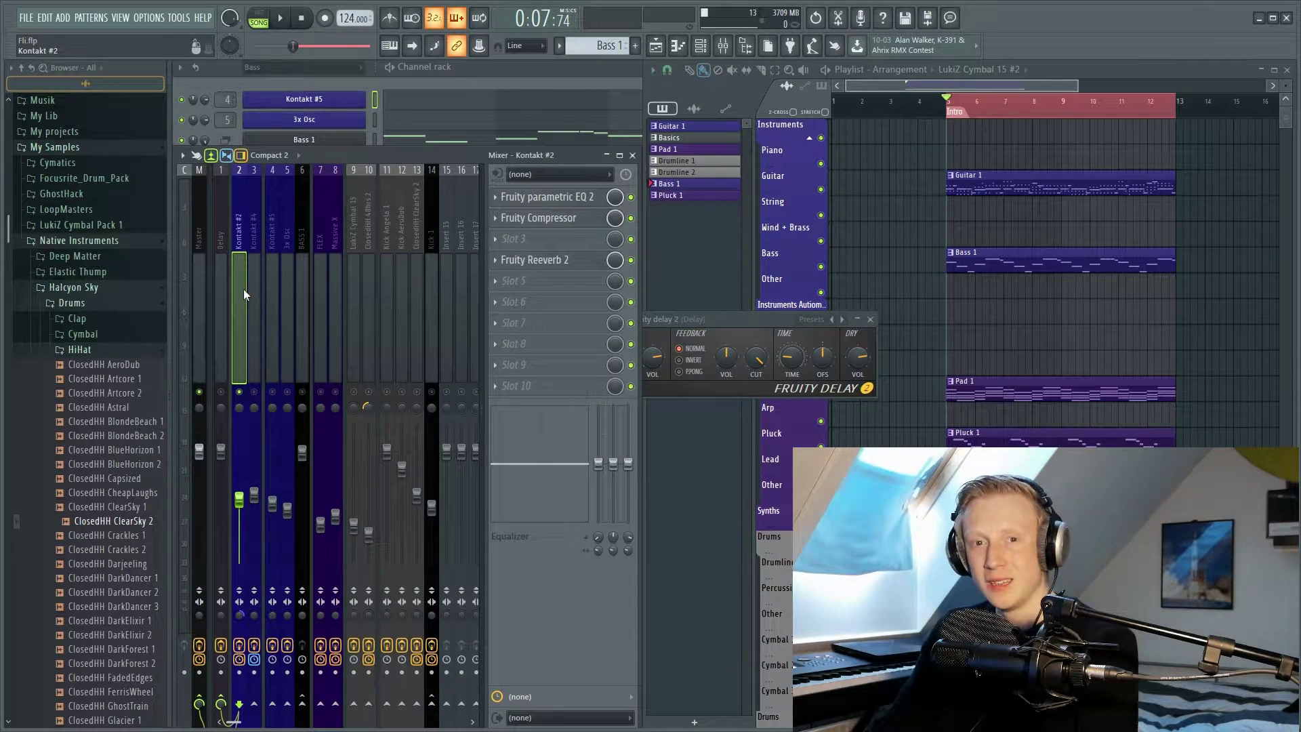
left_click(222, 284)
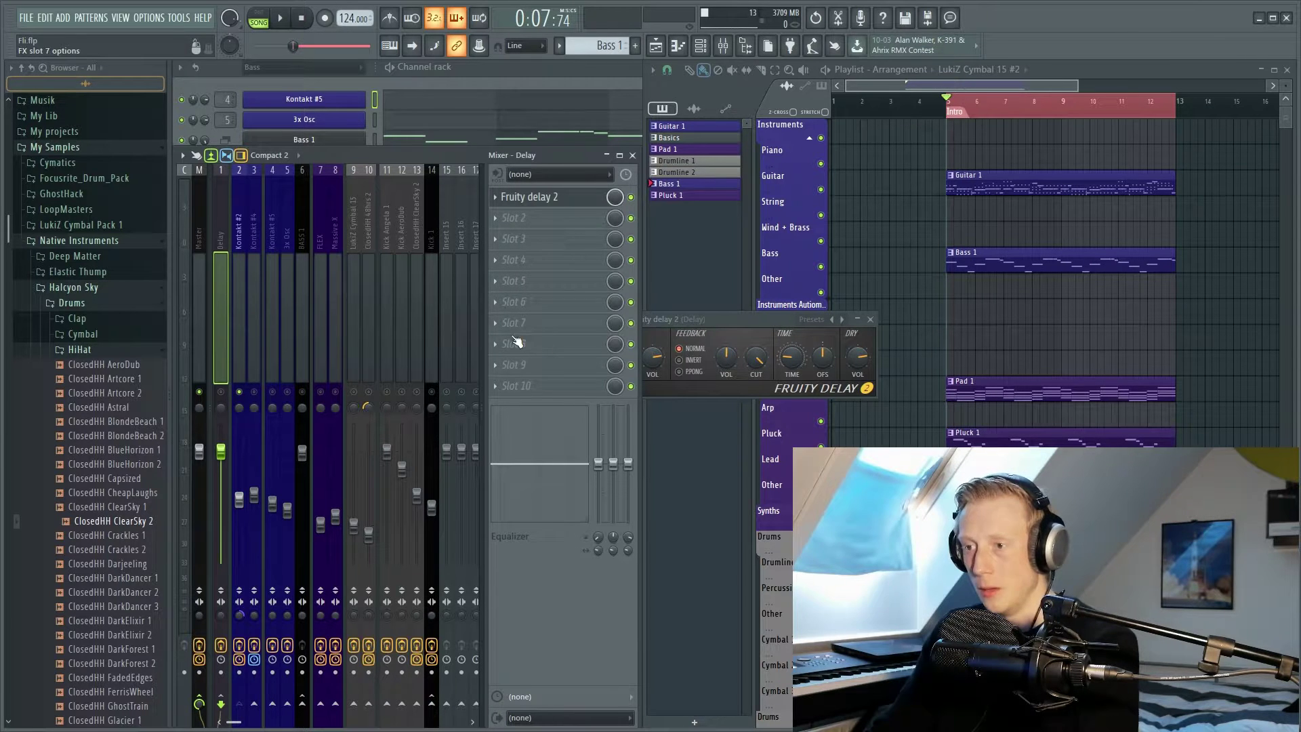
left_click(873, 378)
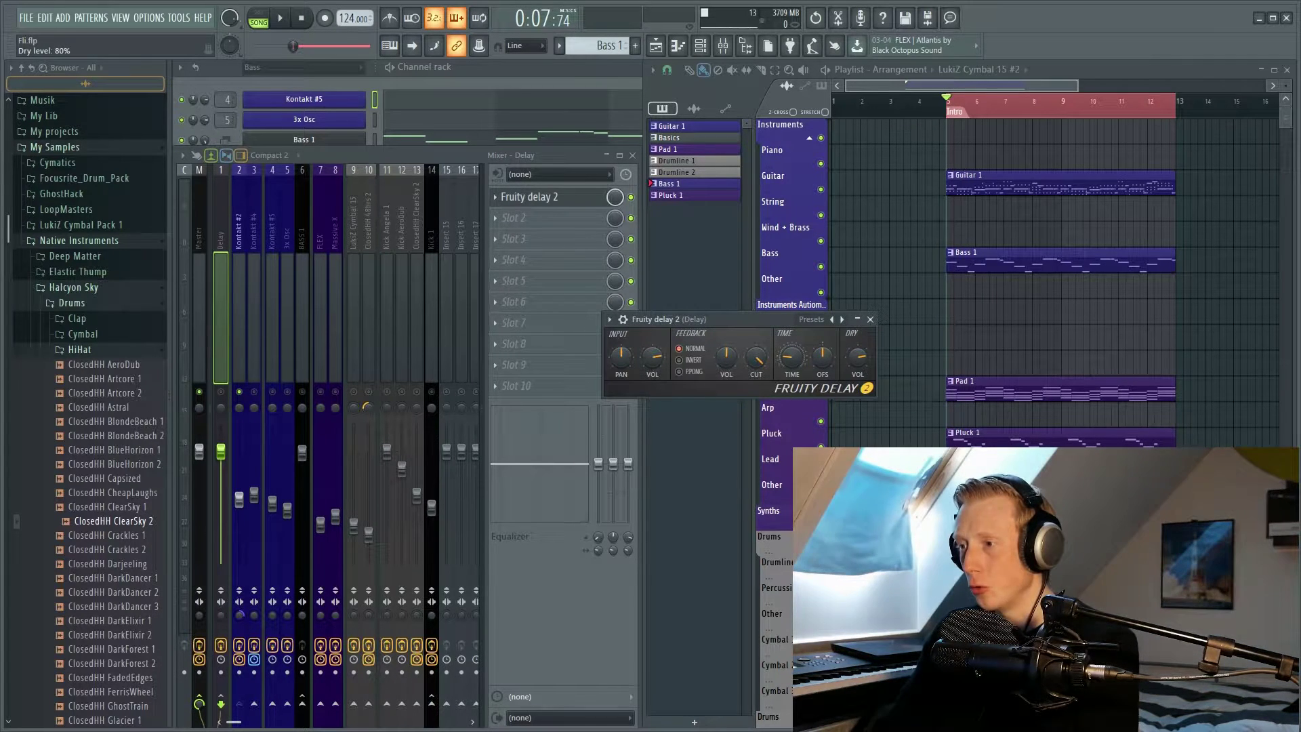
left_click_drag(858, 356, 858, 375)
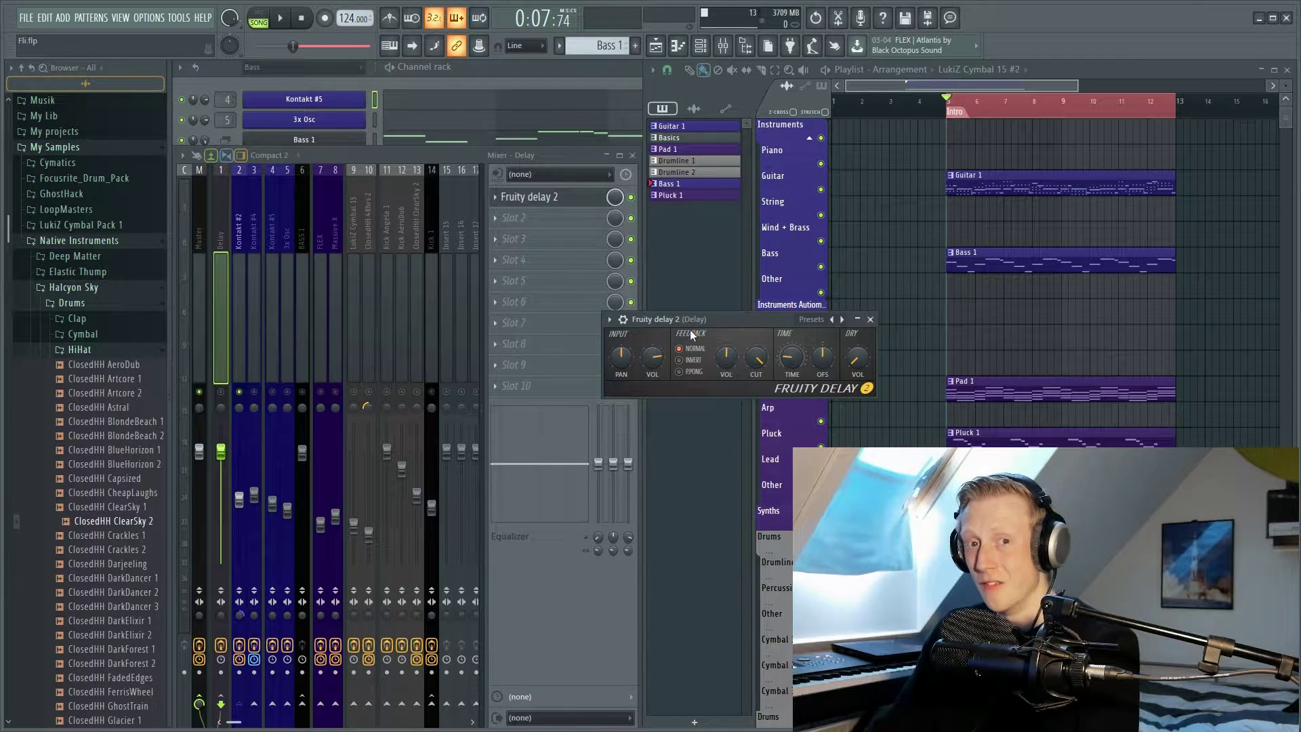
left_click_drag(704, 314, 719, 330)
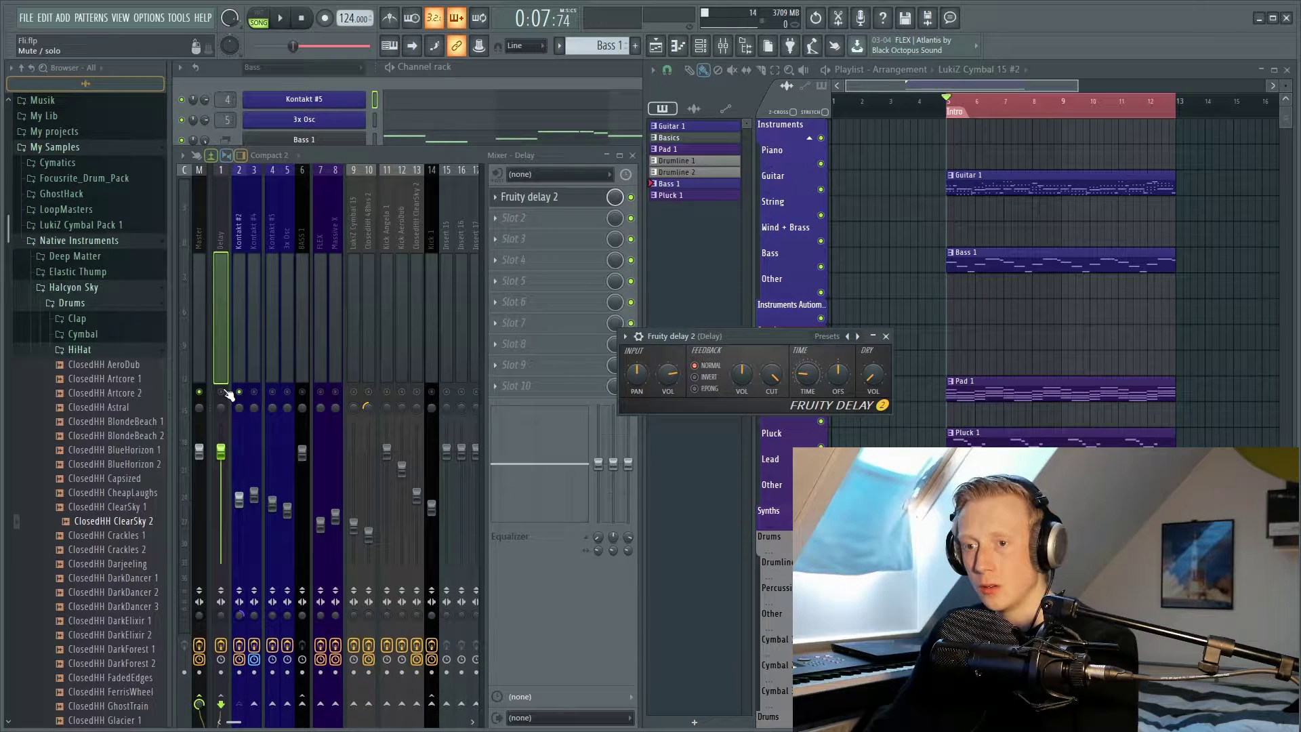
mouse_move(695, 342)
left_mouse_down()
mouse_move(762, 343)
mouse_move(712, 345)
left_mouse_up()
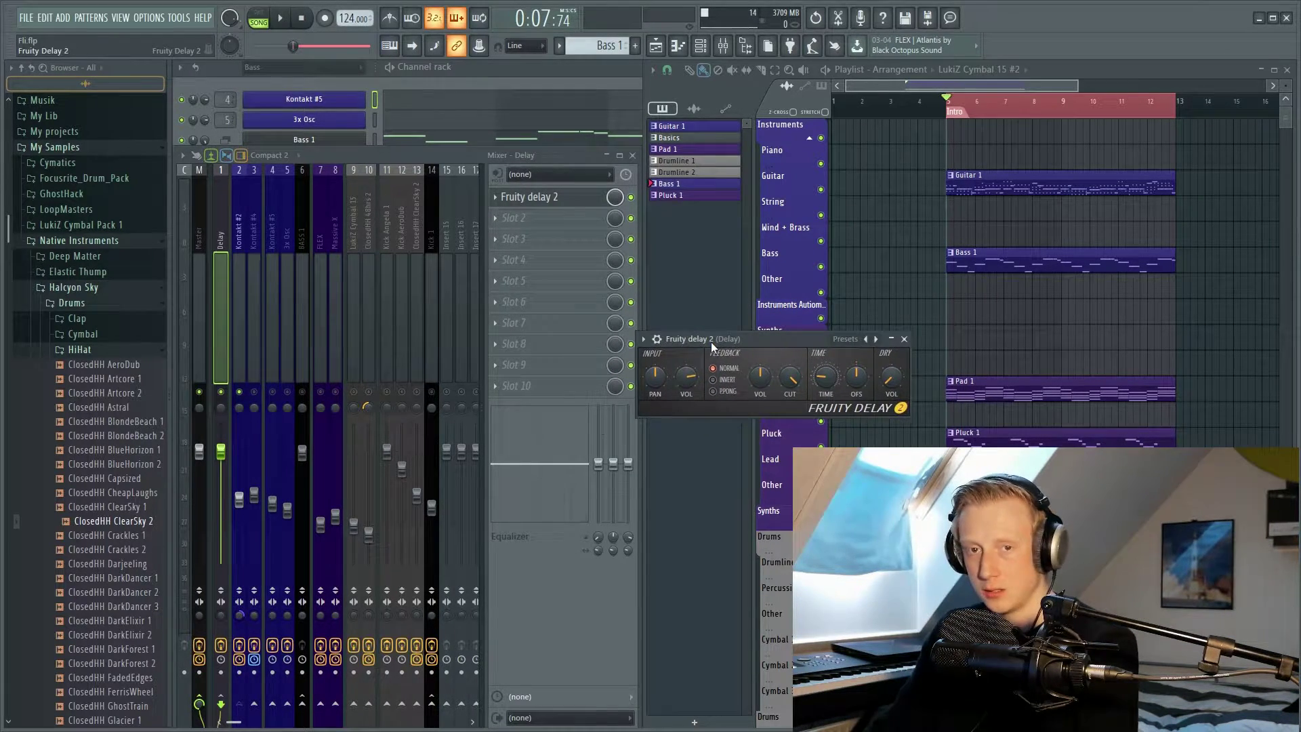
key("space")
key("space")
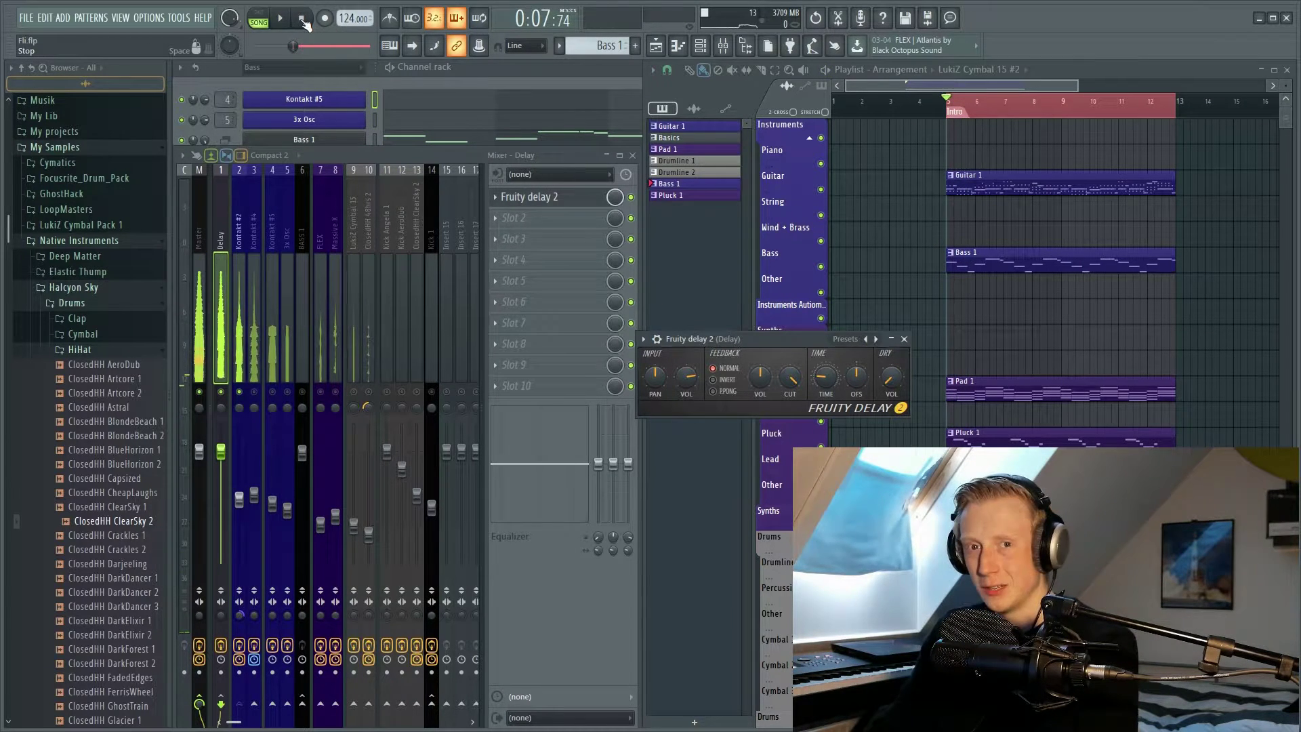
left_click_drag(734, 336, 707, 338)
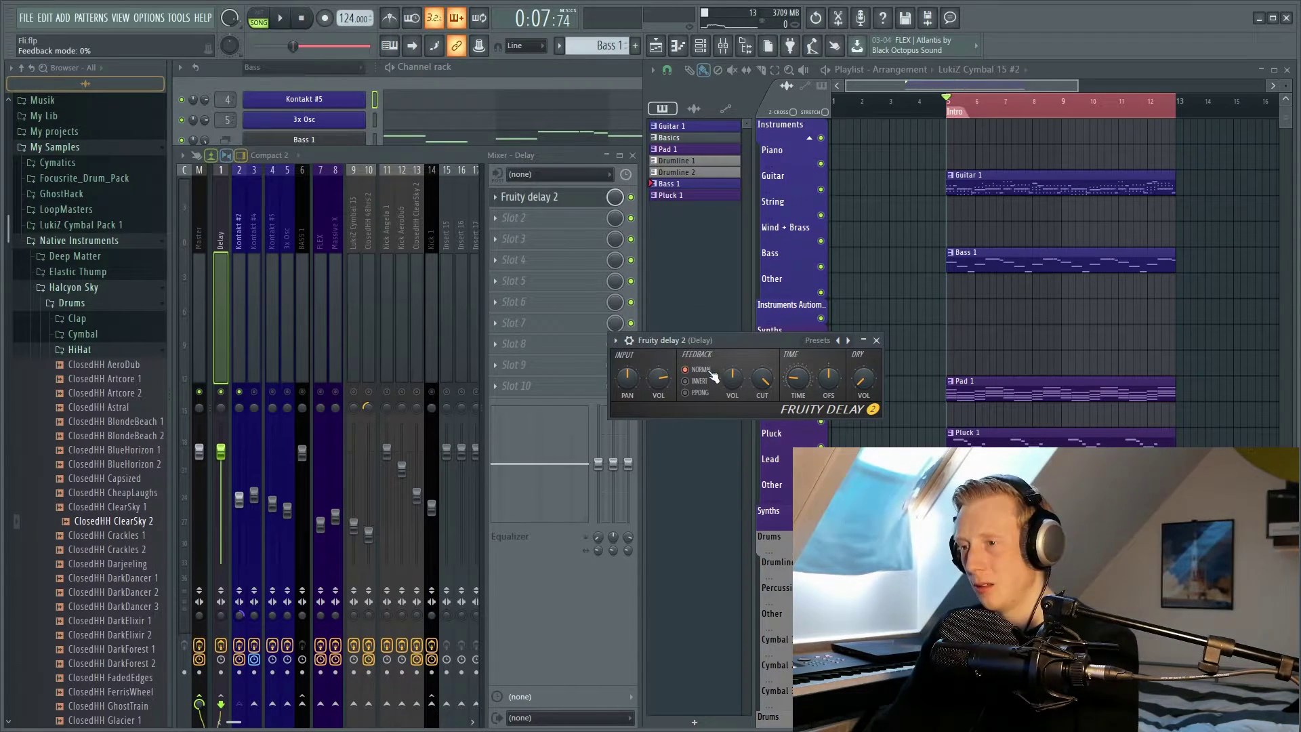
Step: Pan Fruity Delay 2's input hard left to -100% and switch its feedback mode to Invert
left_click_drag(728, 343, 720, 345)
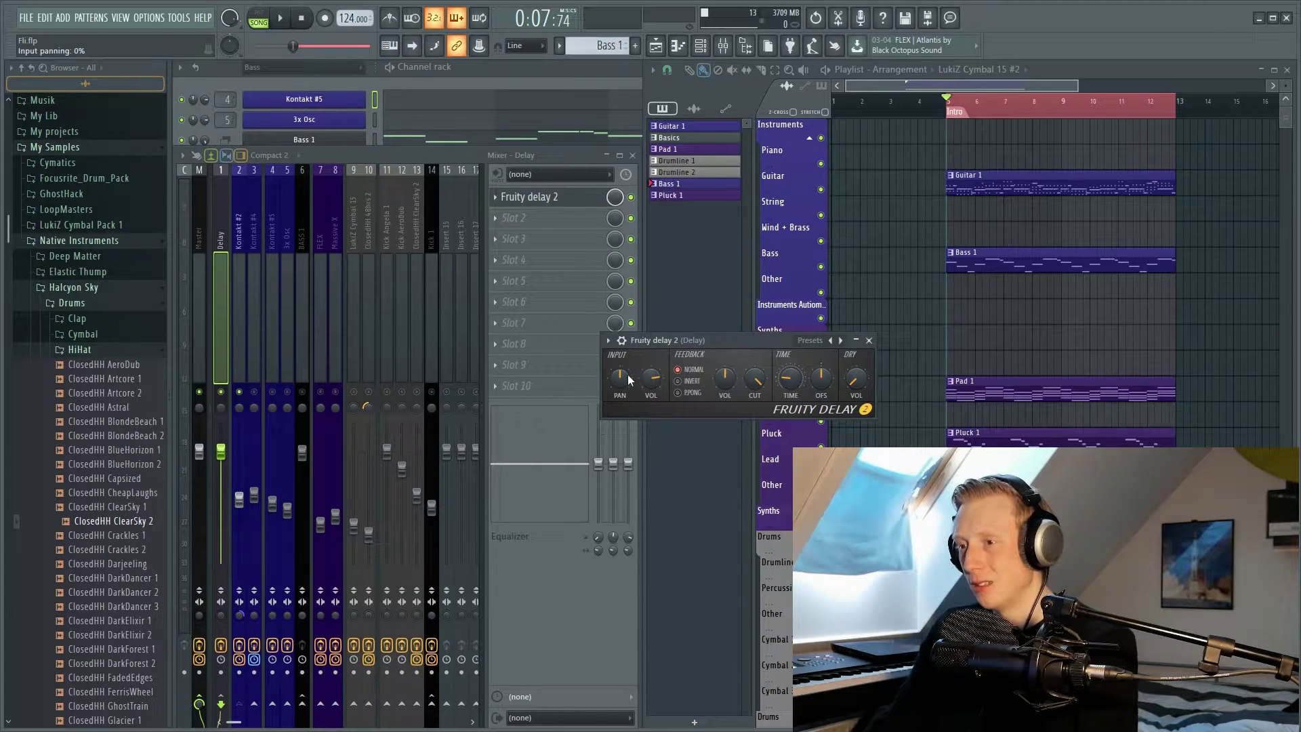
left_click_drag(629, 378, 629, 389)
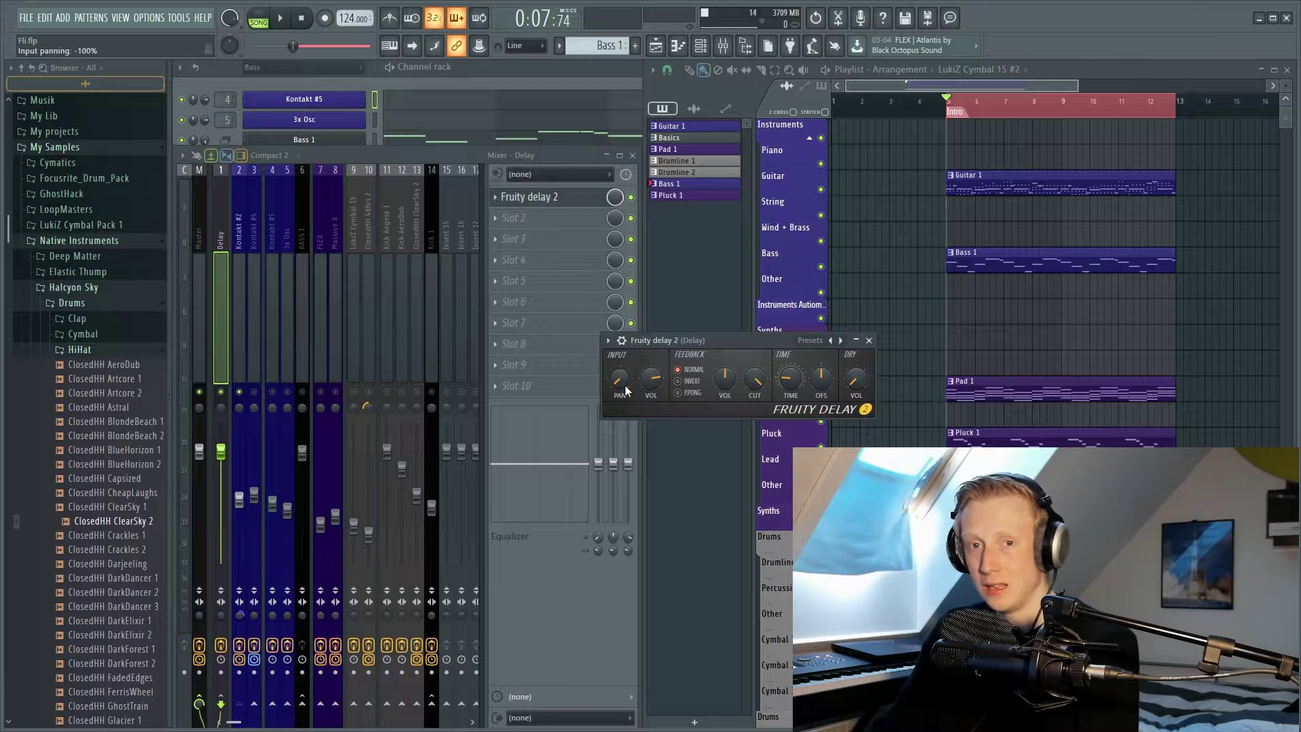
key("space")
key("space")
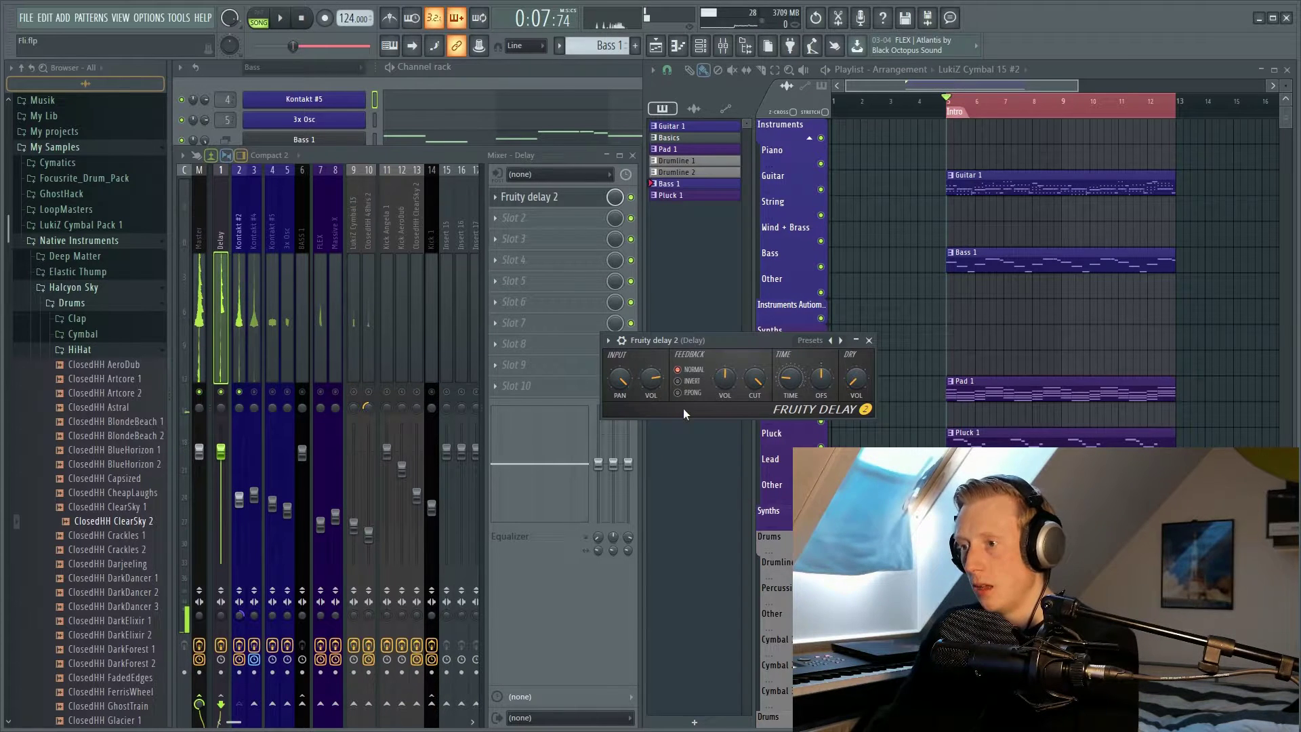
left_click(694, 384)
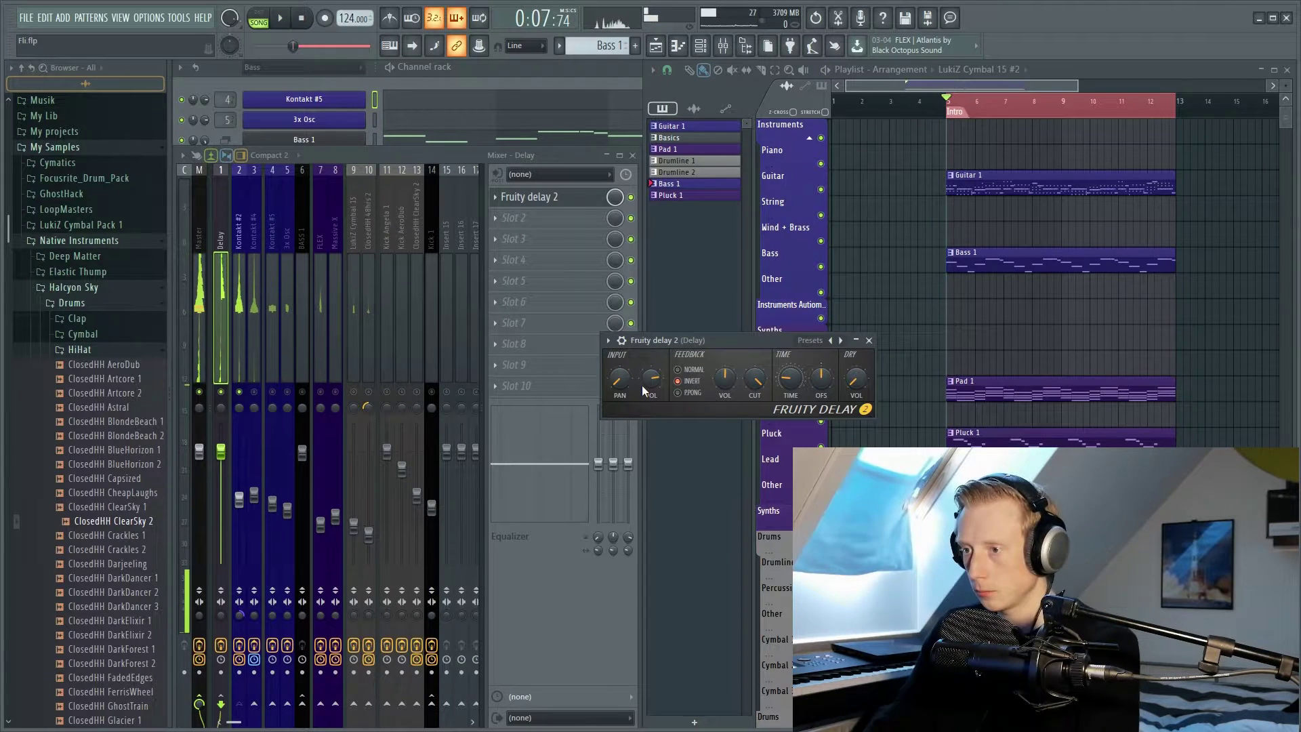
Step: Switch Fruity Delay 2 to PPONG feedback with input panned fully left, then audition it
left_click(677, 393)
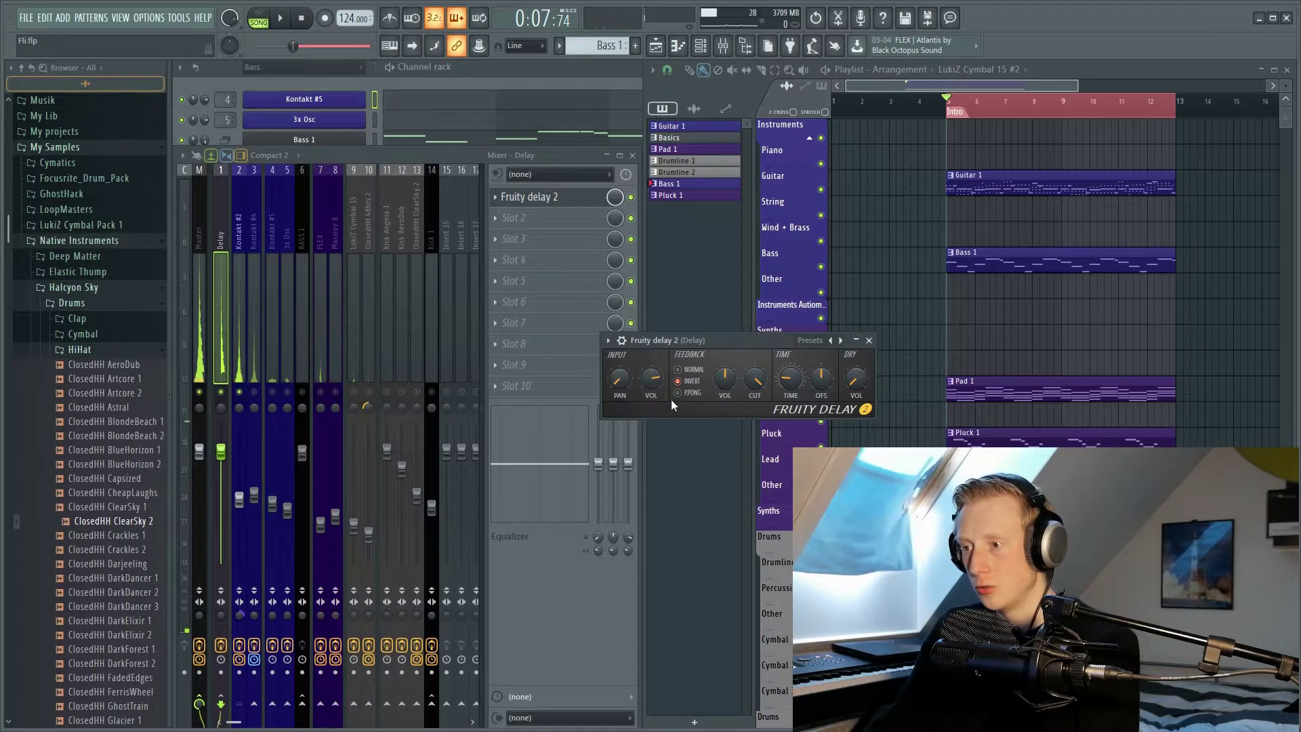
left_click_drag(617, 381, 613, 388)
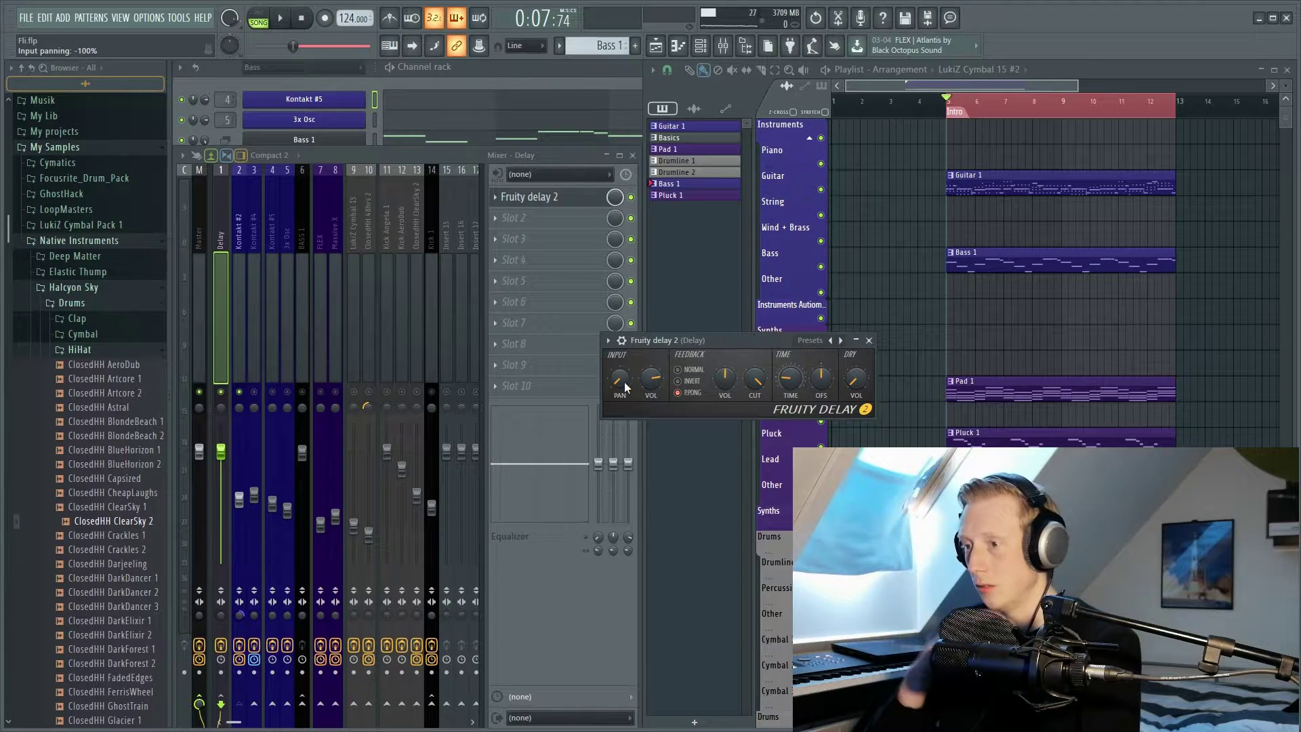
key("space")
key("space")
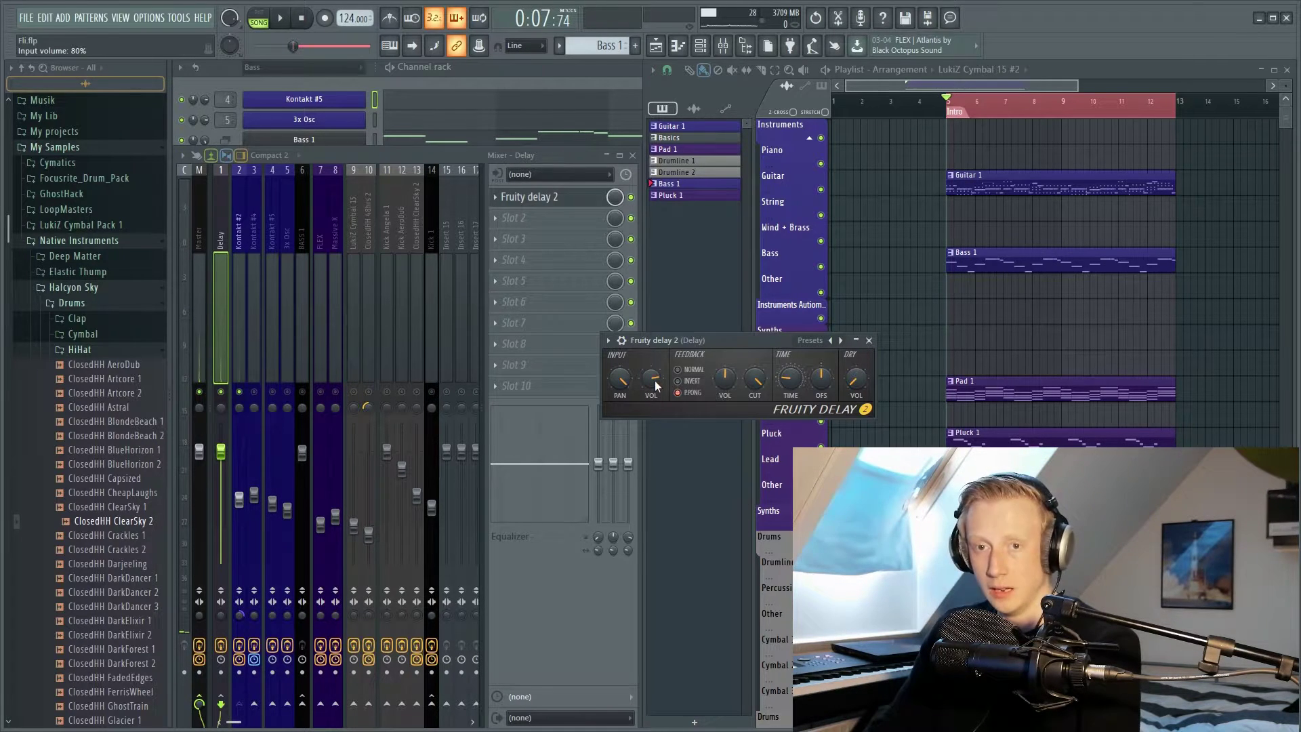
key("space")
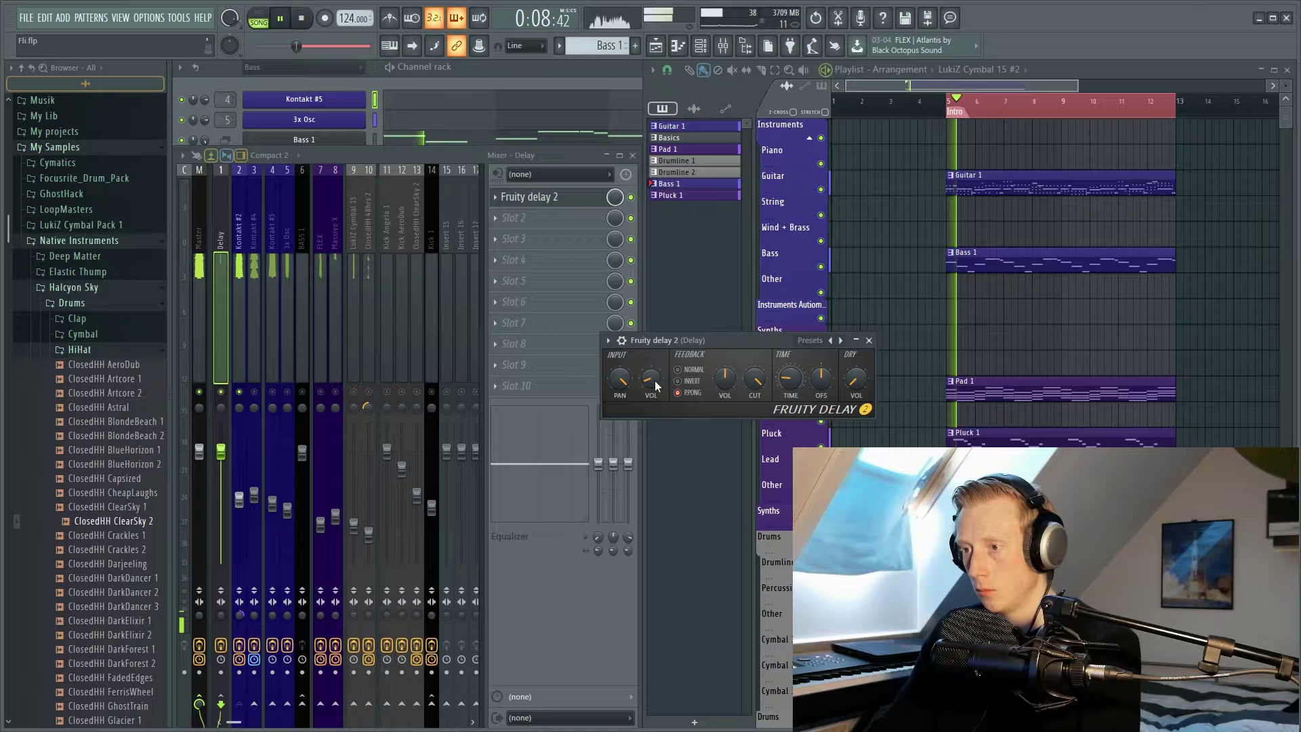
key("space")
key("space")
key("space")
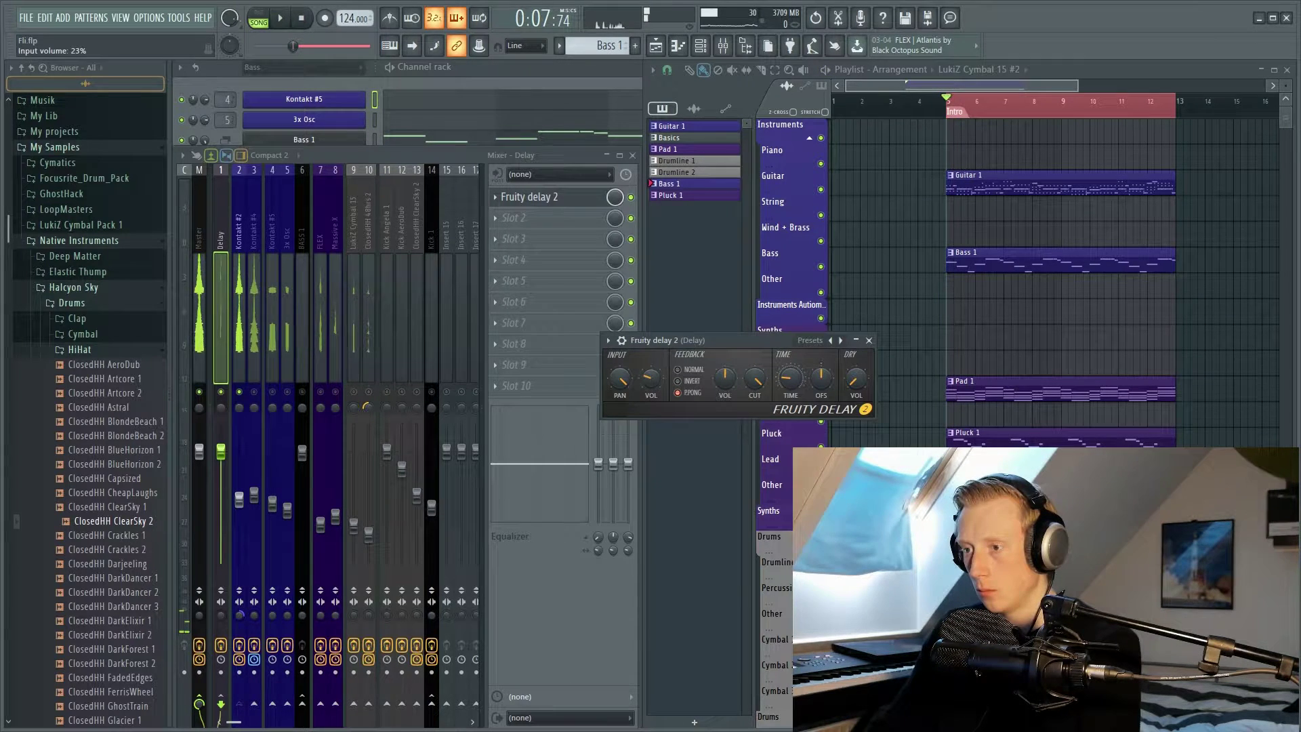
key("space")
key("space")
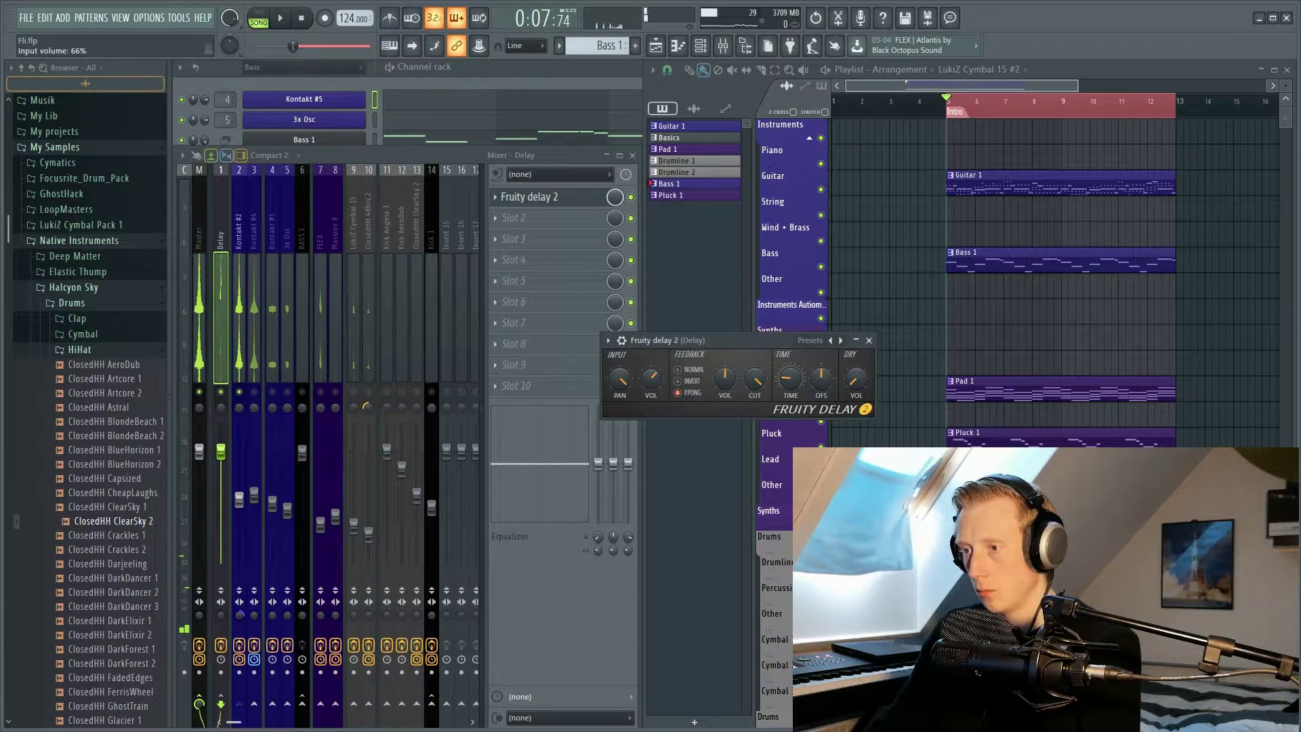
key("space")
key("space")
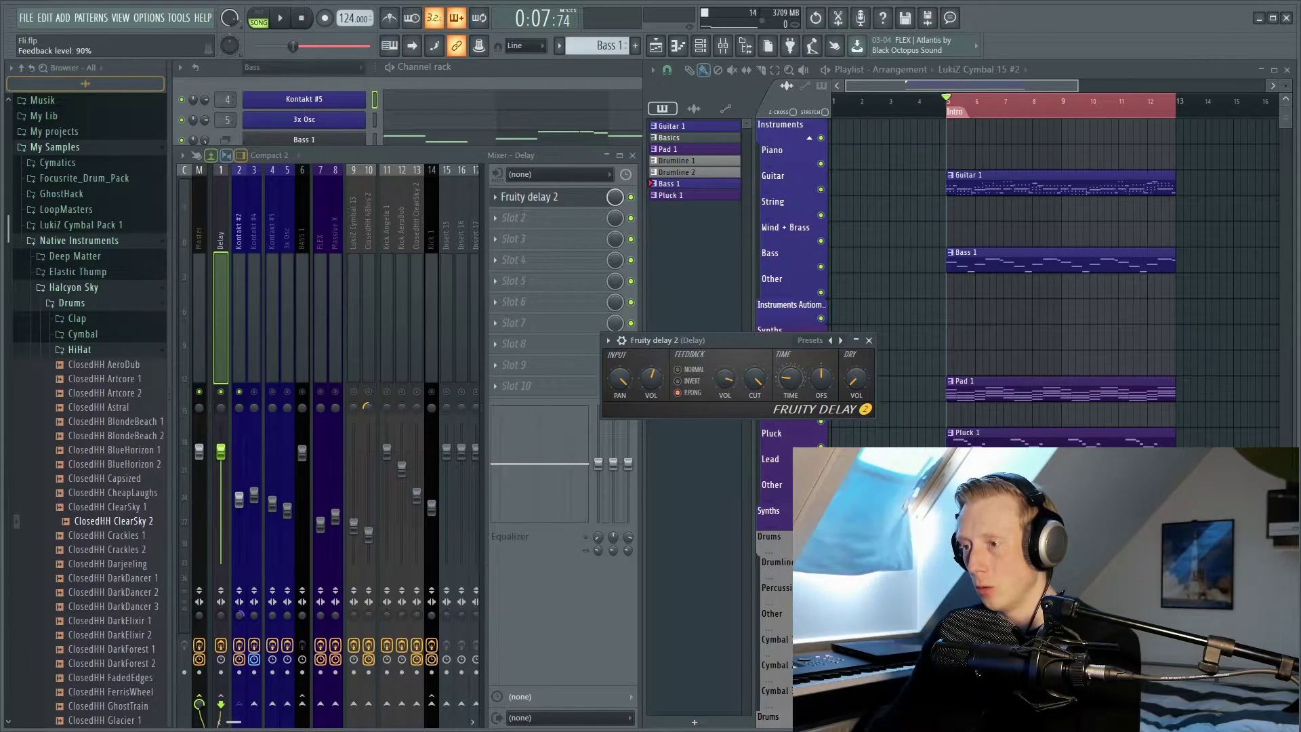
Step: Lower Fruity Delay 2's feedback level to 37%, then to 31%, while listening to the guitar
key("space")
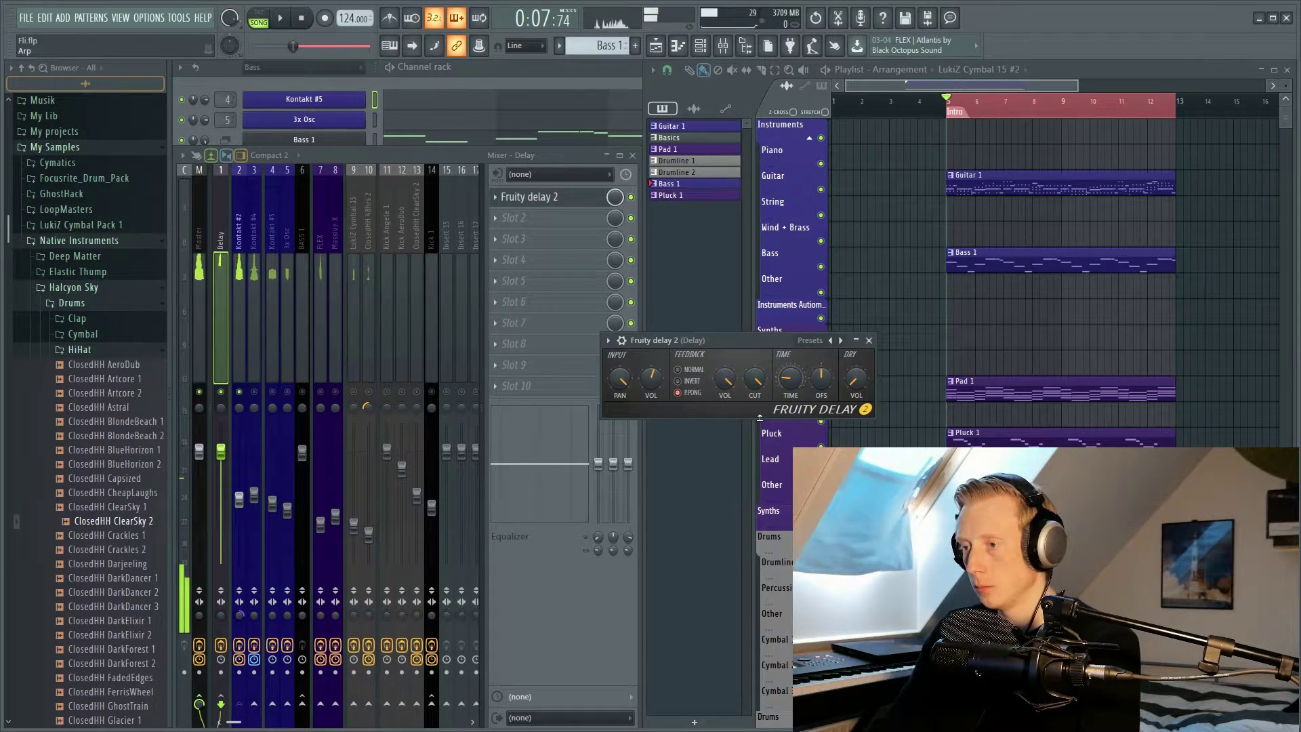
left_click(303, 22)
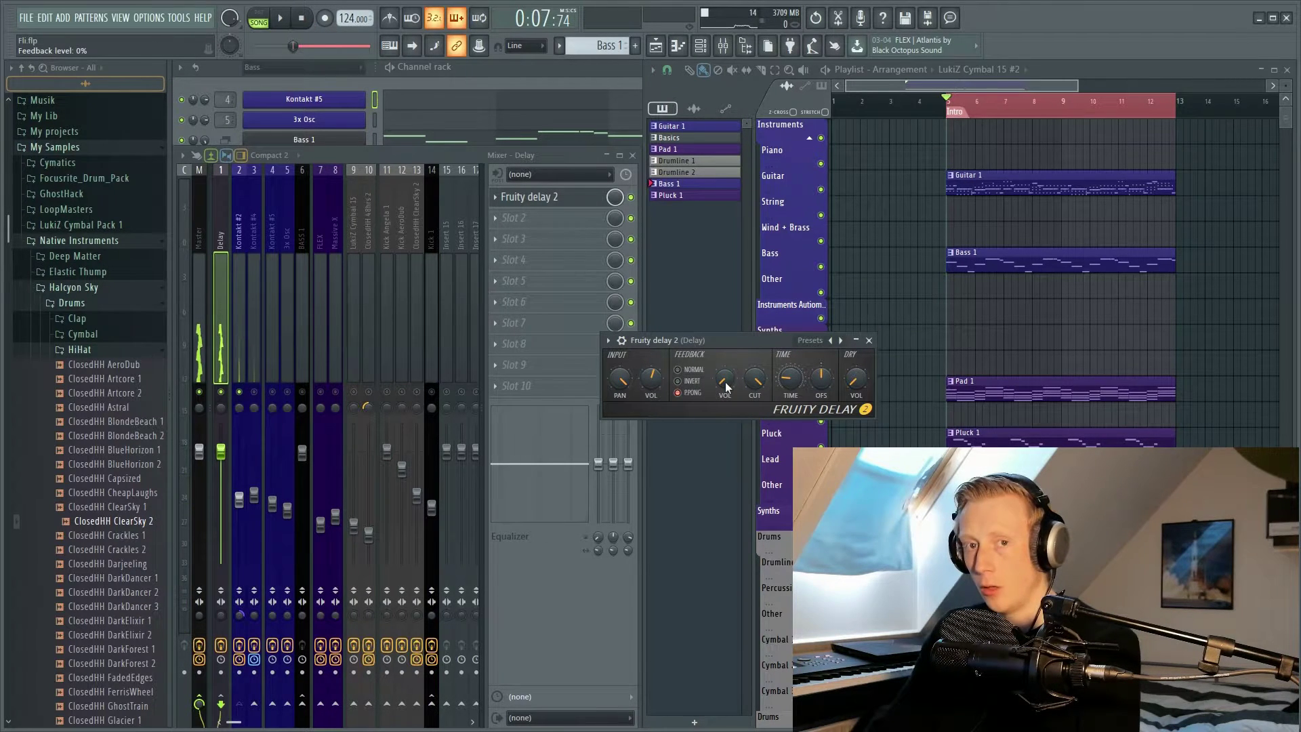
key("space")
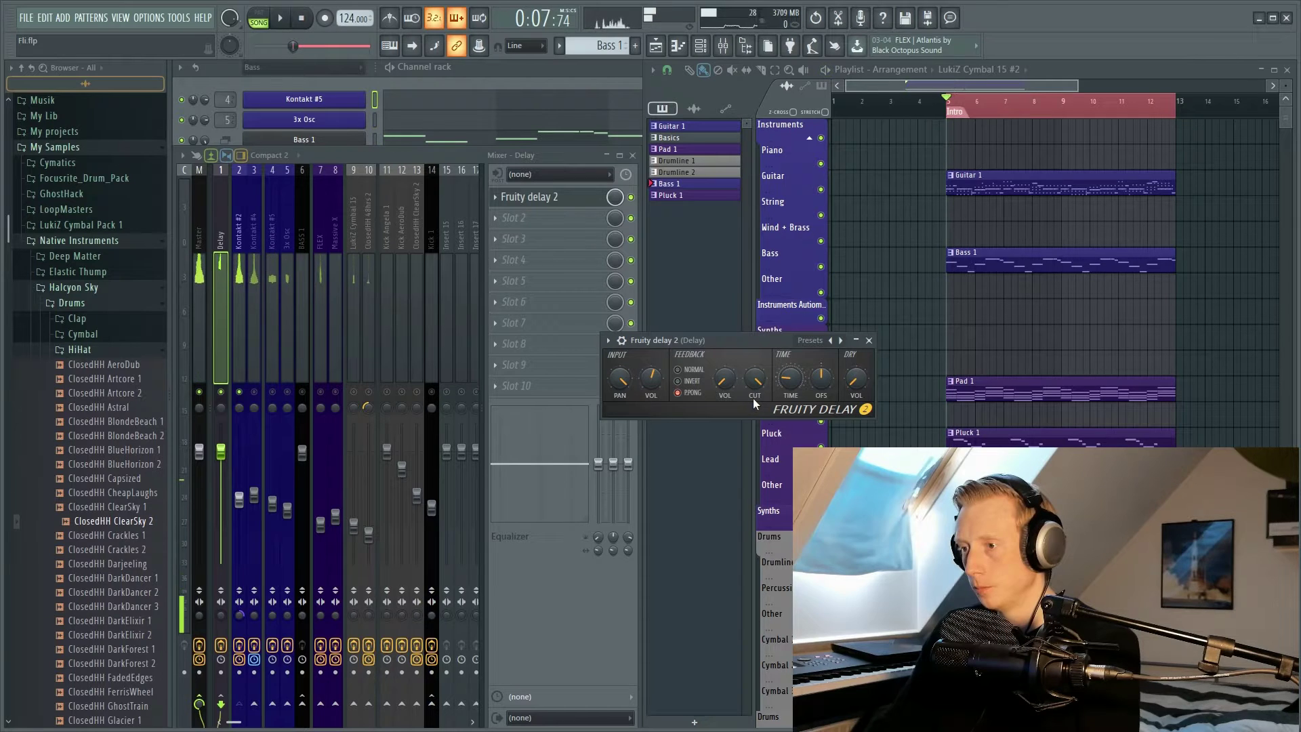
left_click_drag(724, 378, 730, 390)
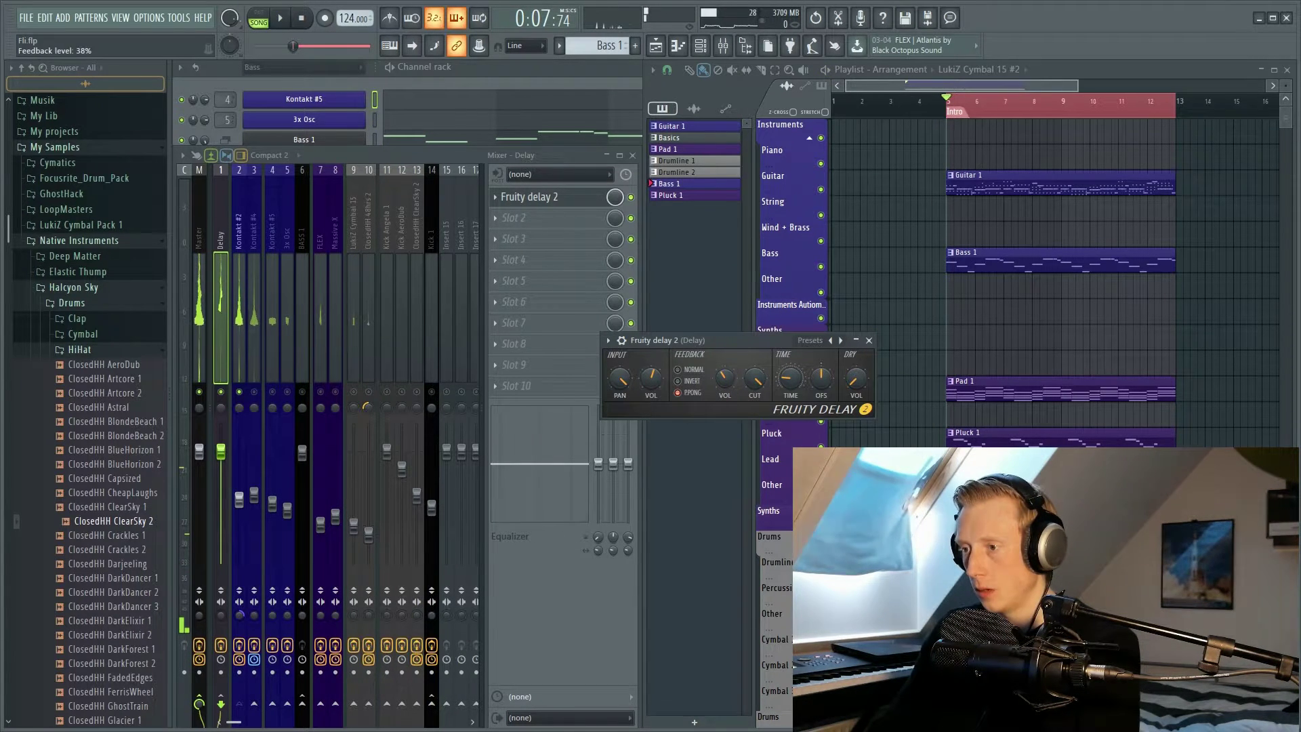
key("space")
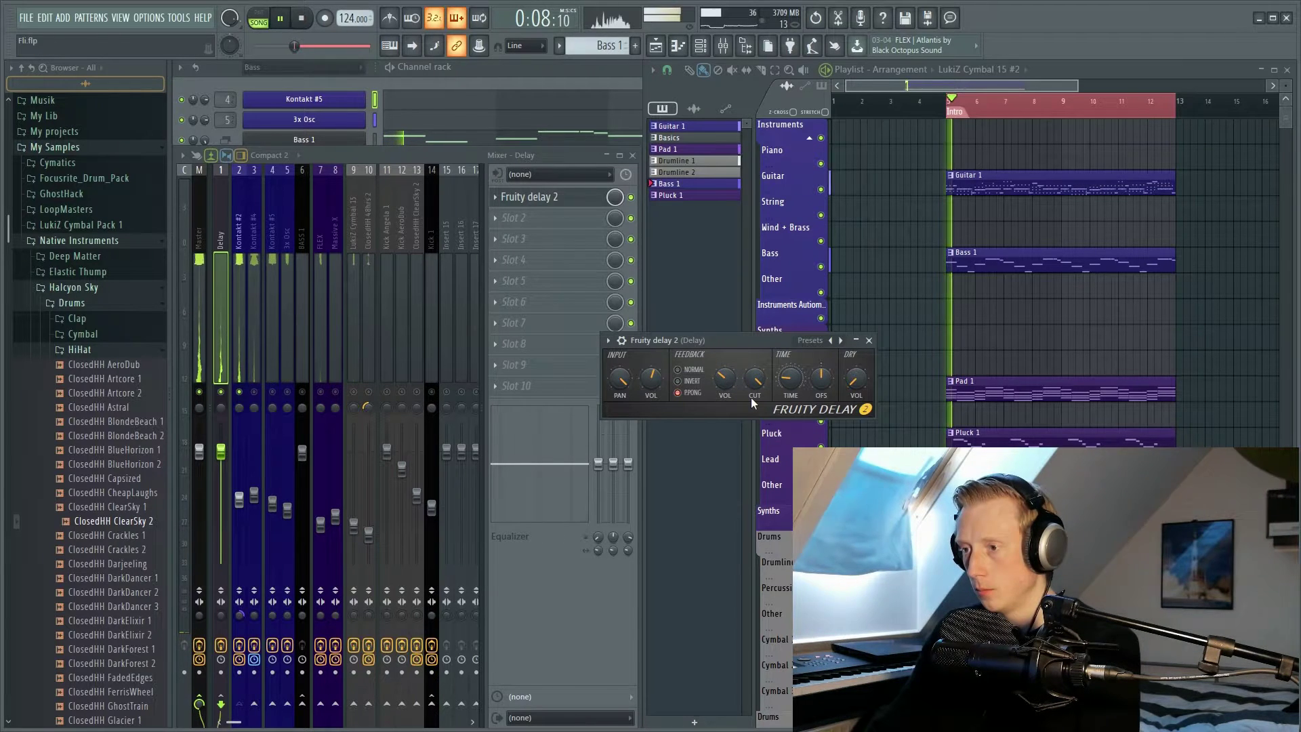
left_click_drag(725, 381, 725, 390)
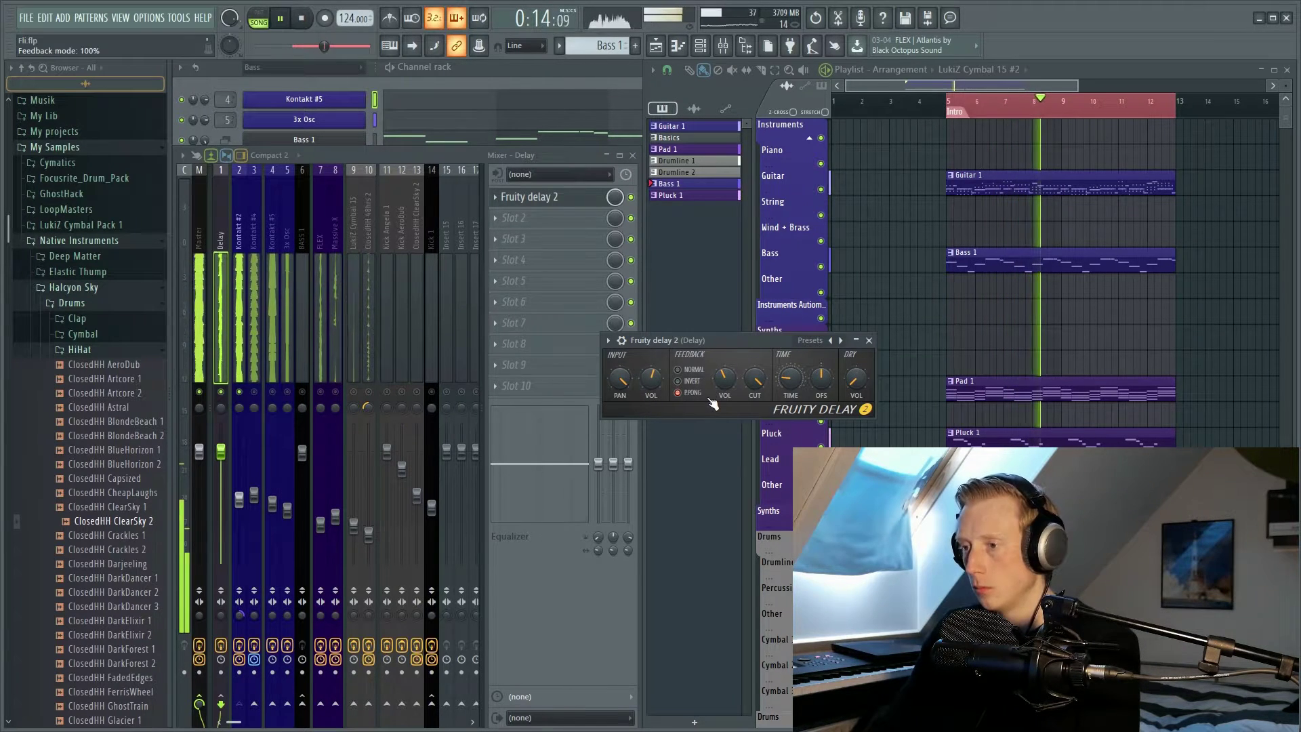
key("space")
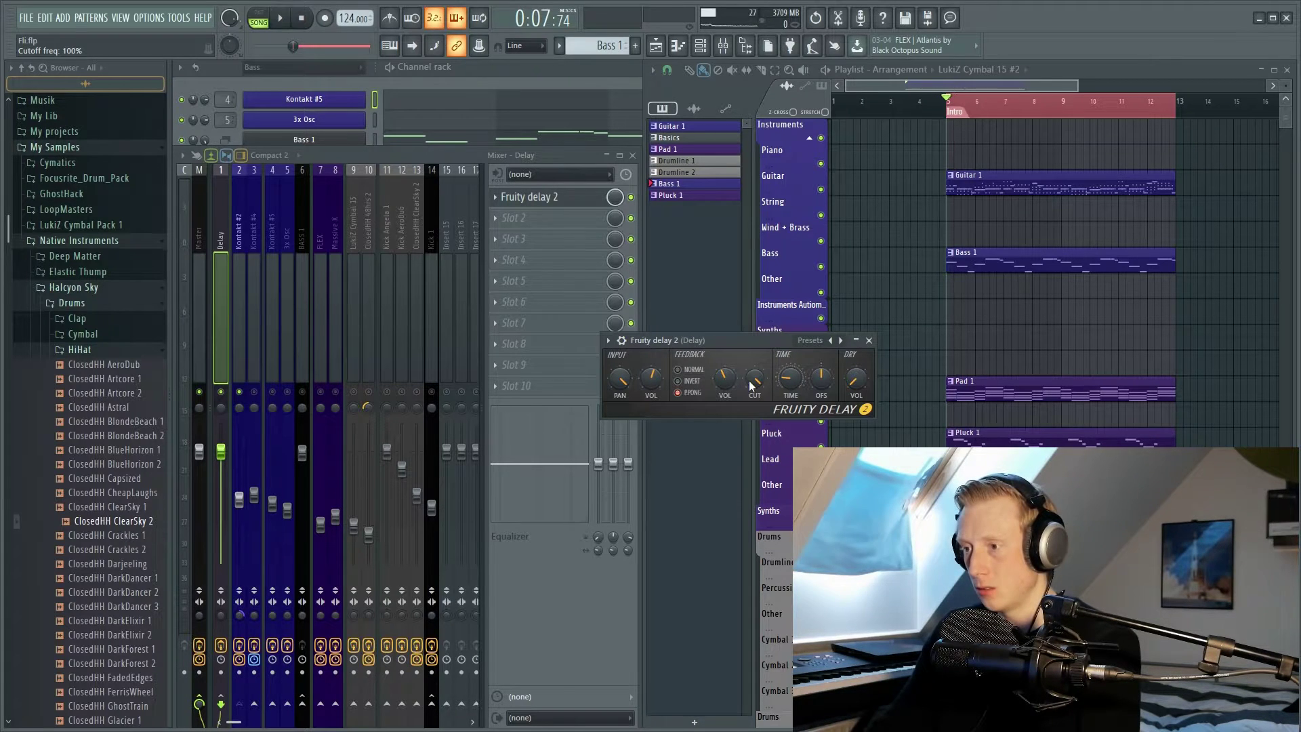
Step: Drag Fruity Delay 2's CUT knob from 100% down to 72% and shift the window left
left_click_drag(751, 385, 751, 425)
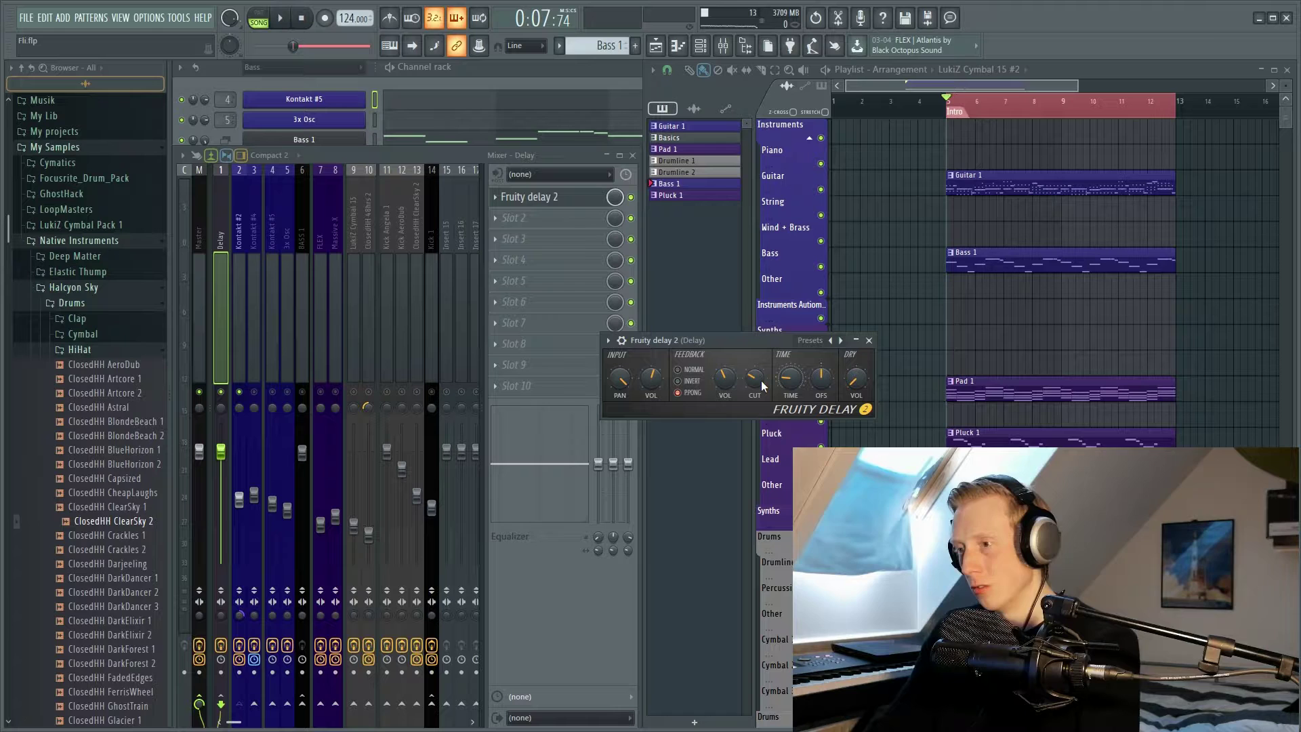
left_click_drag(711, 340, 672, 340)
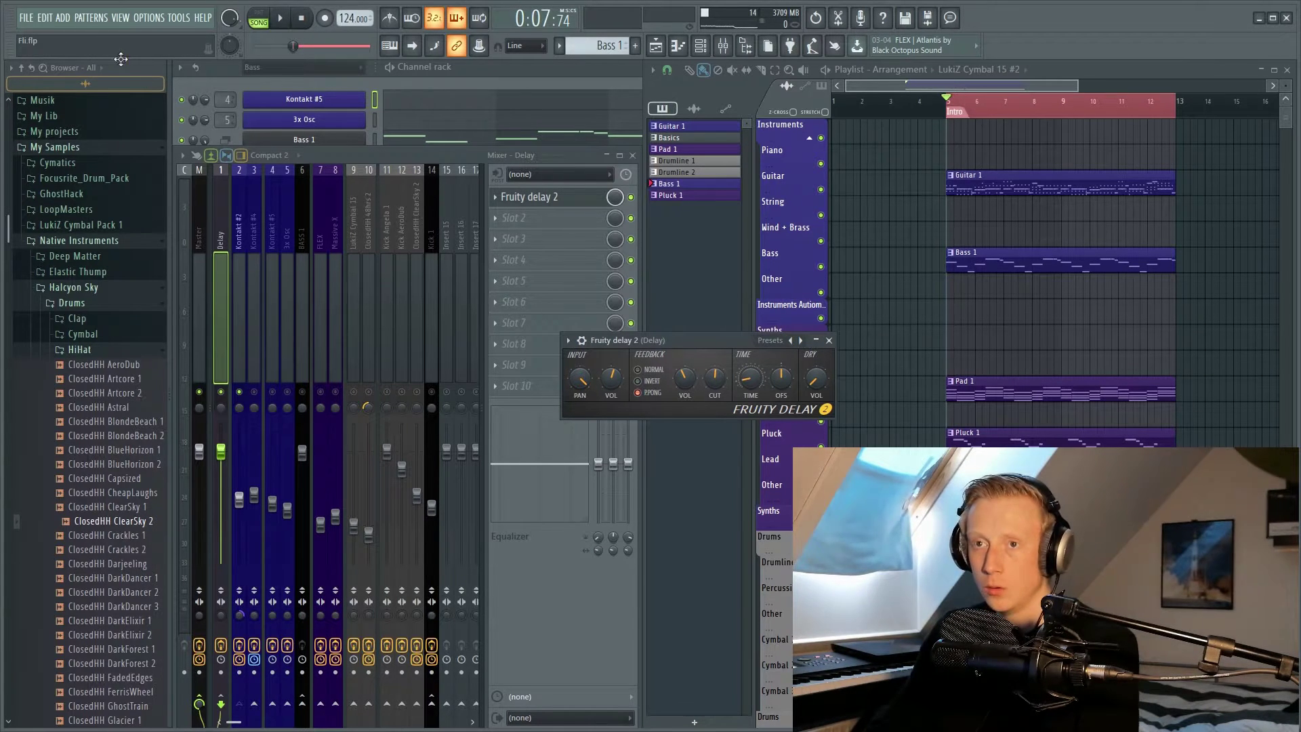
Step: Audition the guitar echoes with the cutoff at about 58%, nudging the delay window right
key("space")
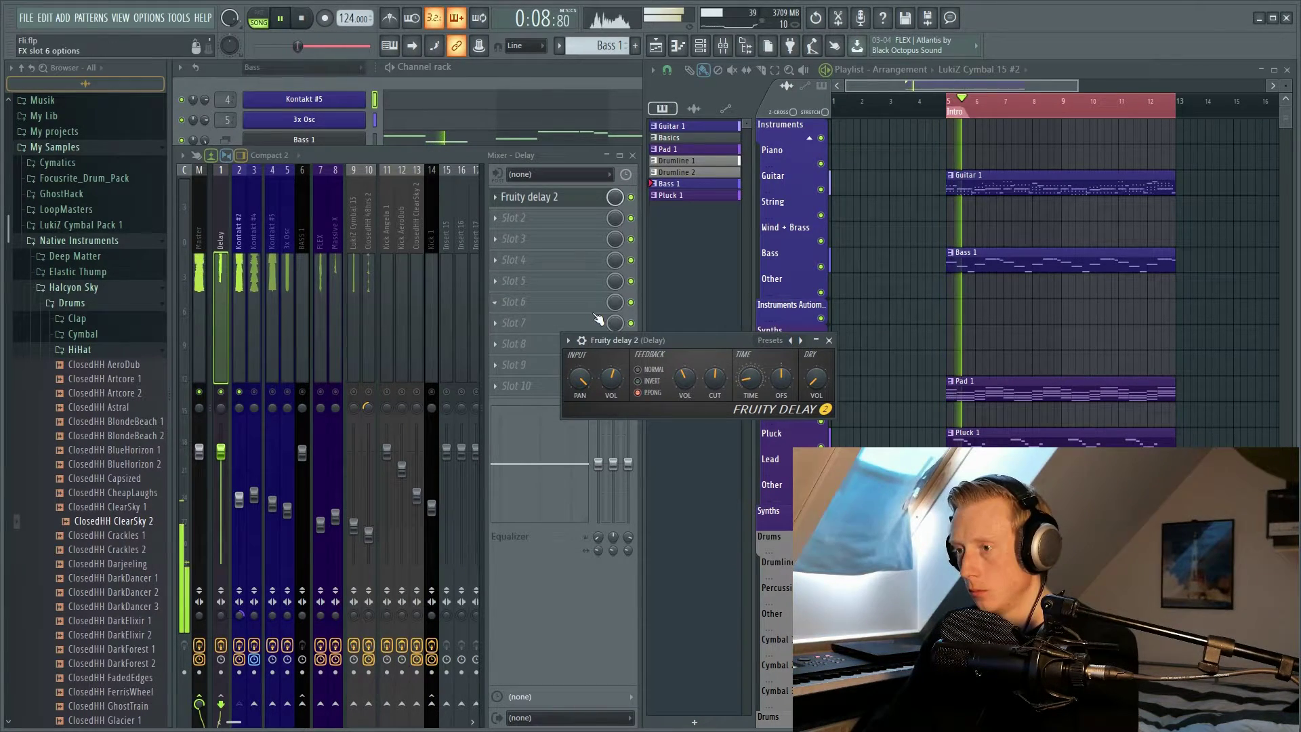
left_click_drag(661, 339, 674, 339)
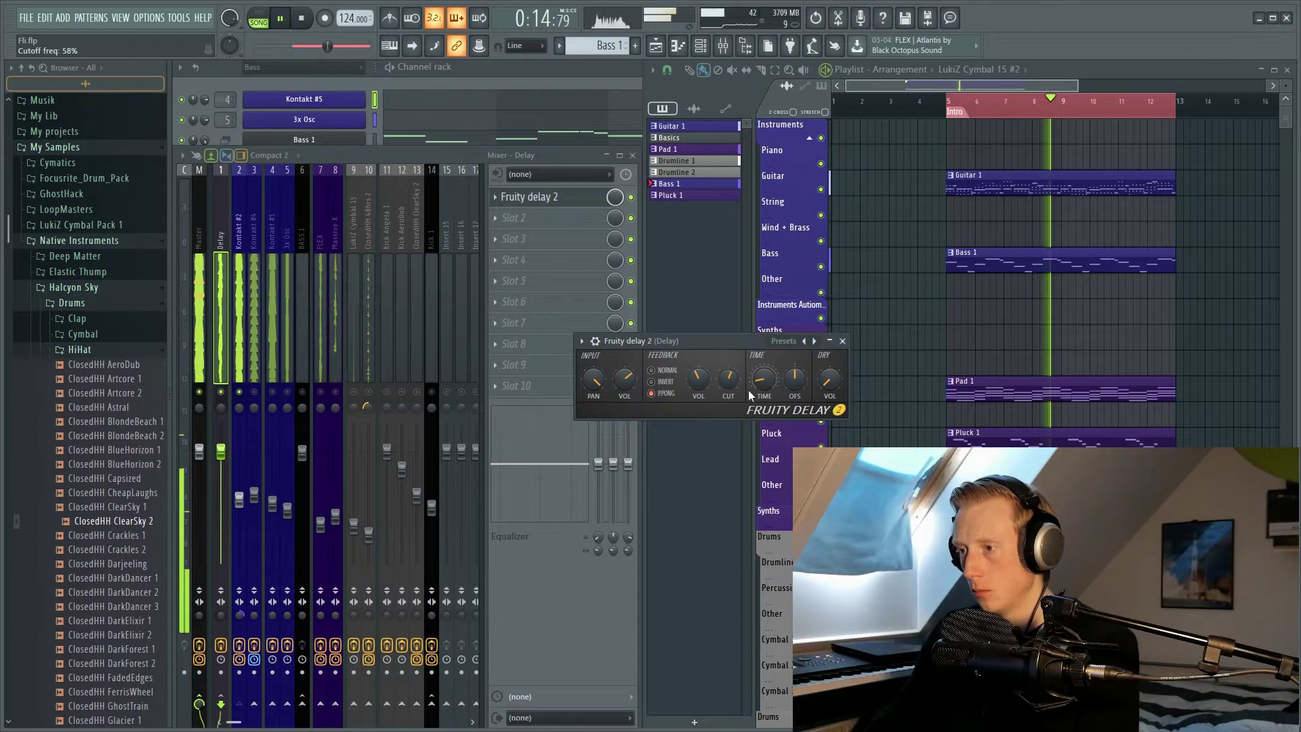
key("space")
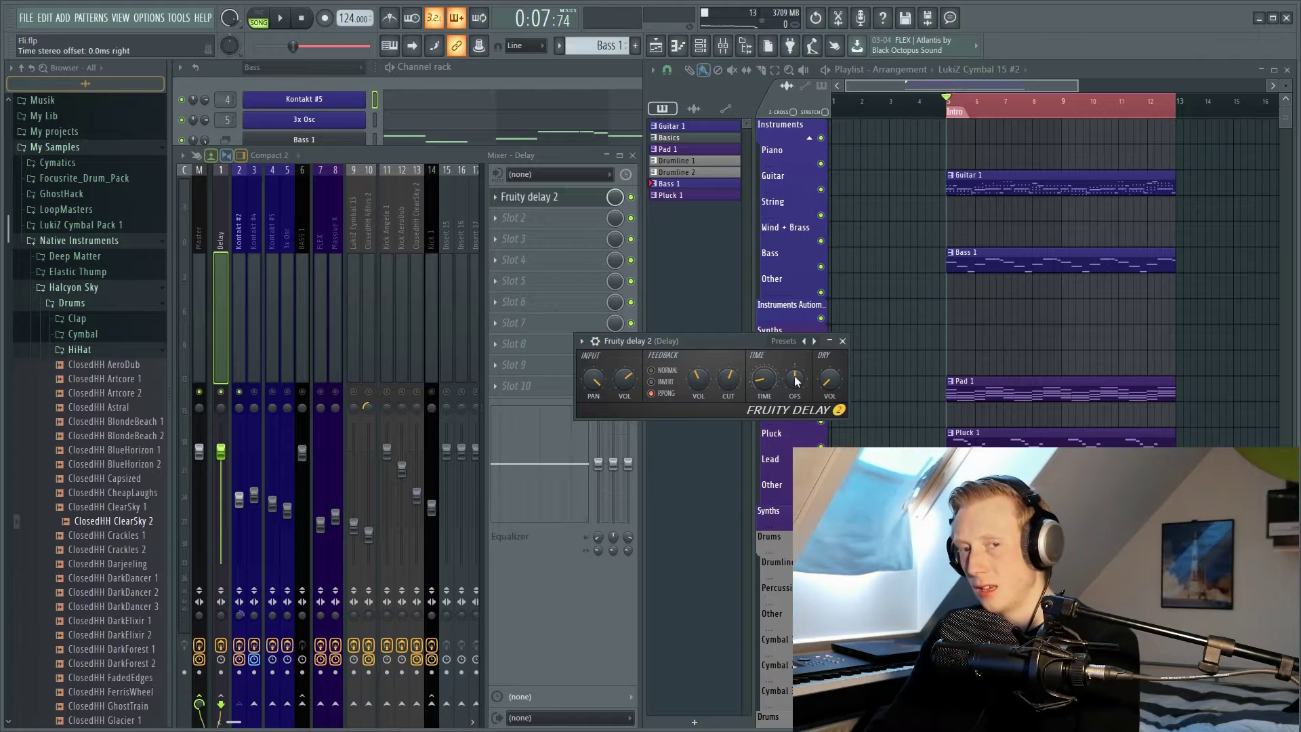
Step: Reset Fruity Delay 2's input panning to centre (0%)
right_click(592, 380)
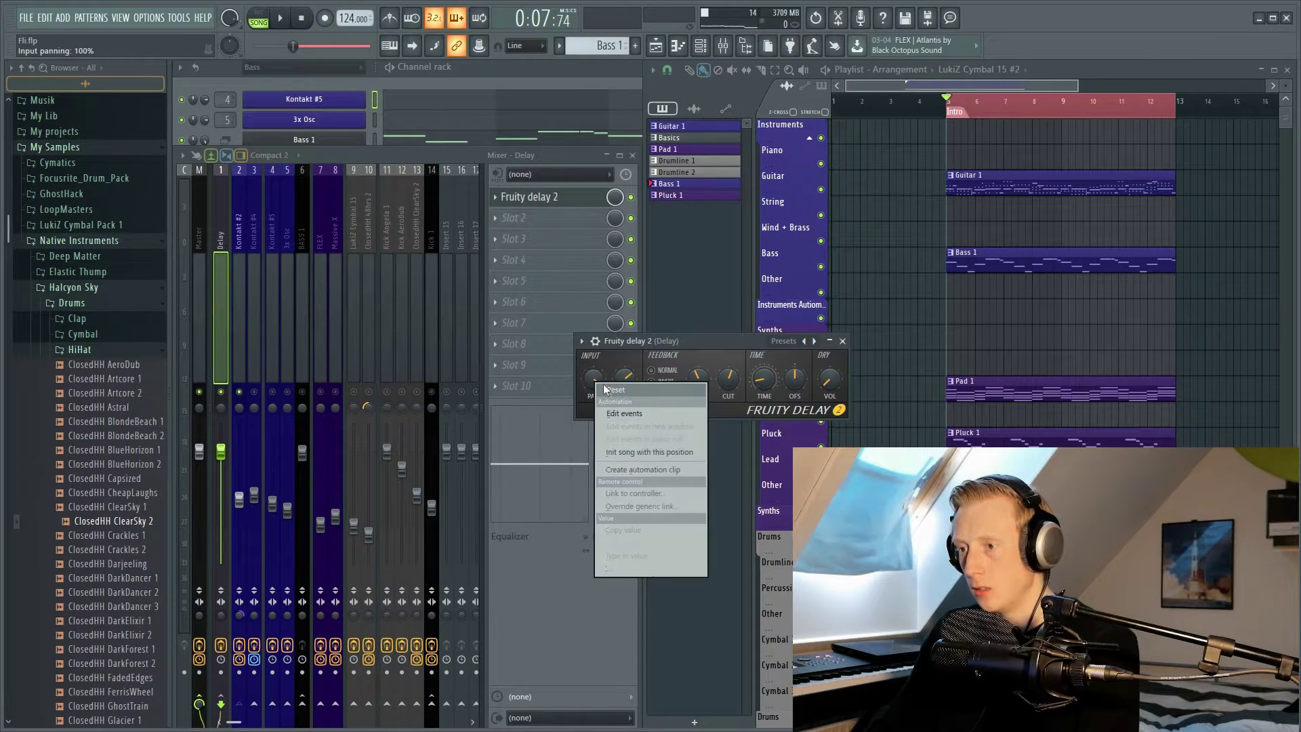
left_click(616, 388)
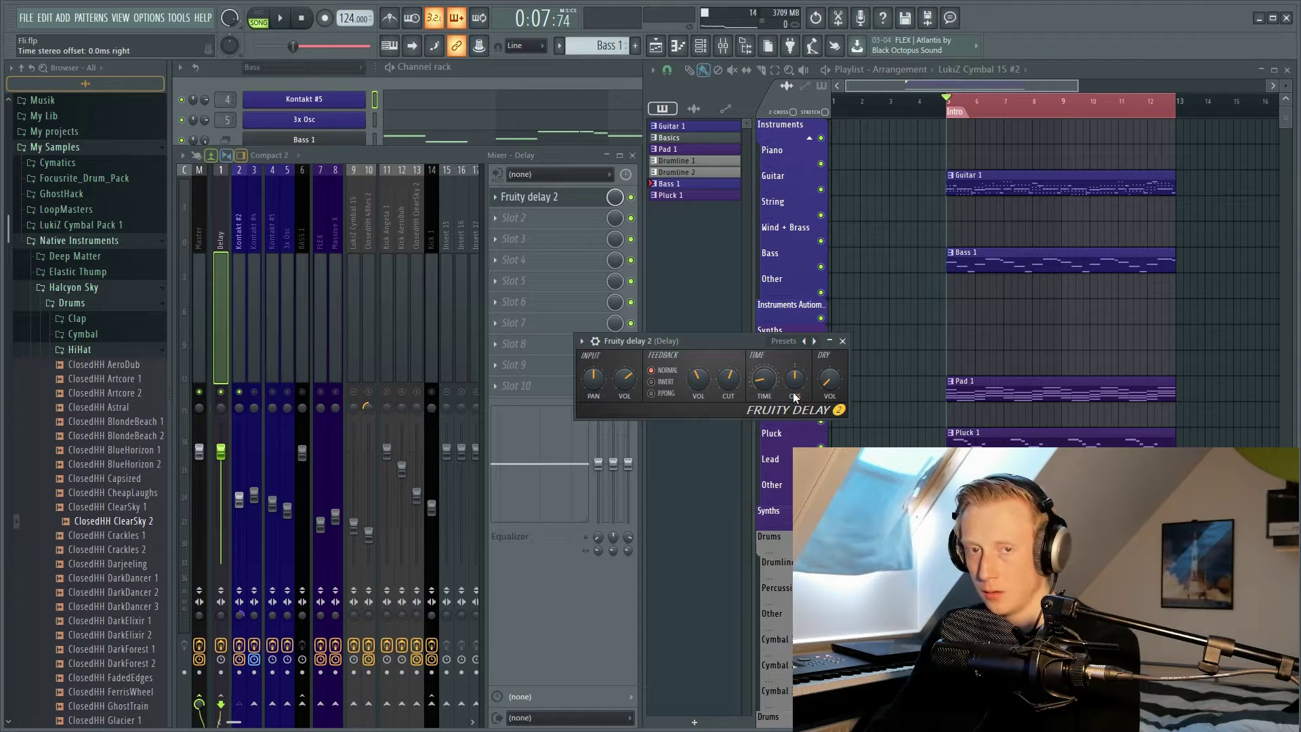
key("space")
key("space")
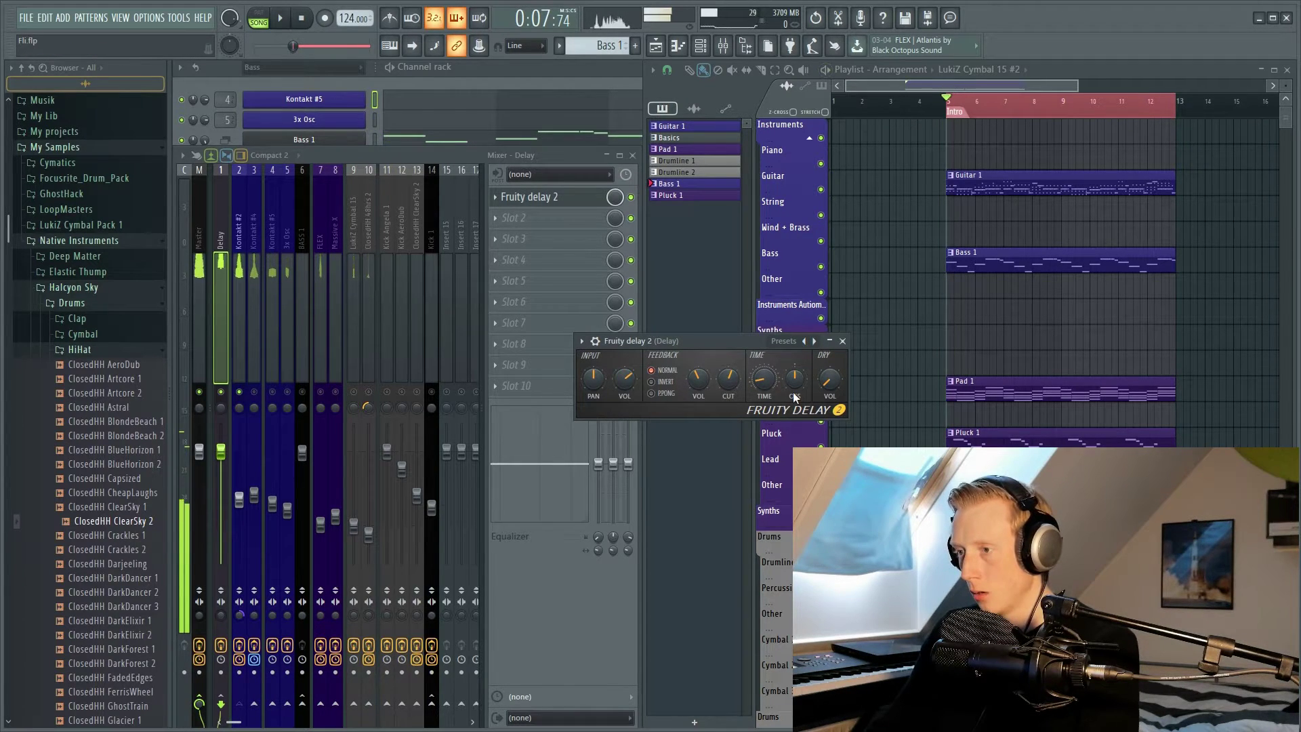
Step: Offset the delay's stereo time to 48.6 ms left and audition the result
left_click_drag(796, 397, 796, 404)
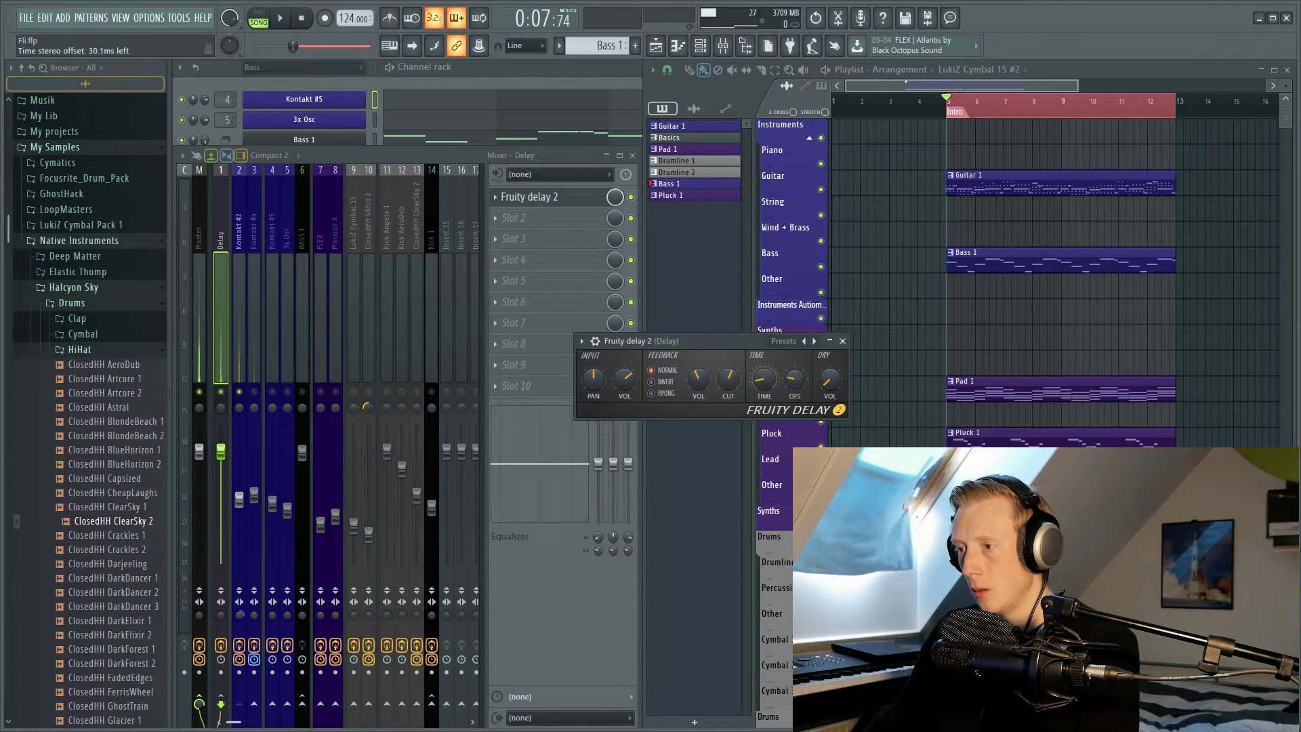
key("space")
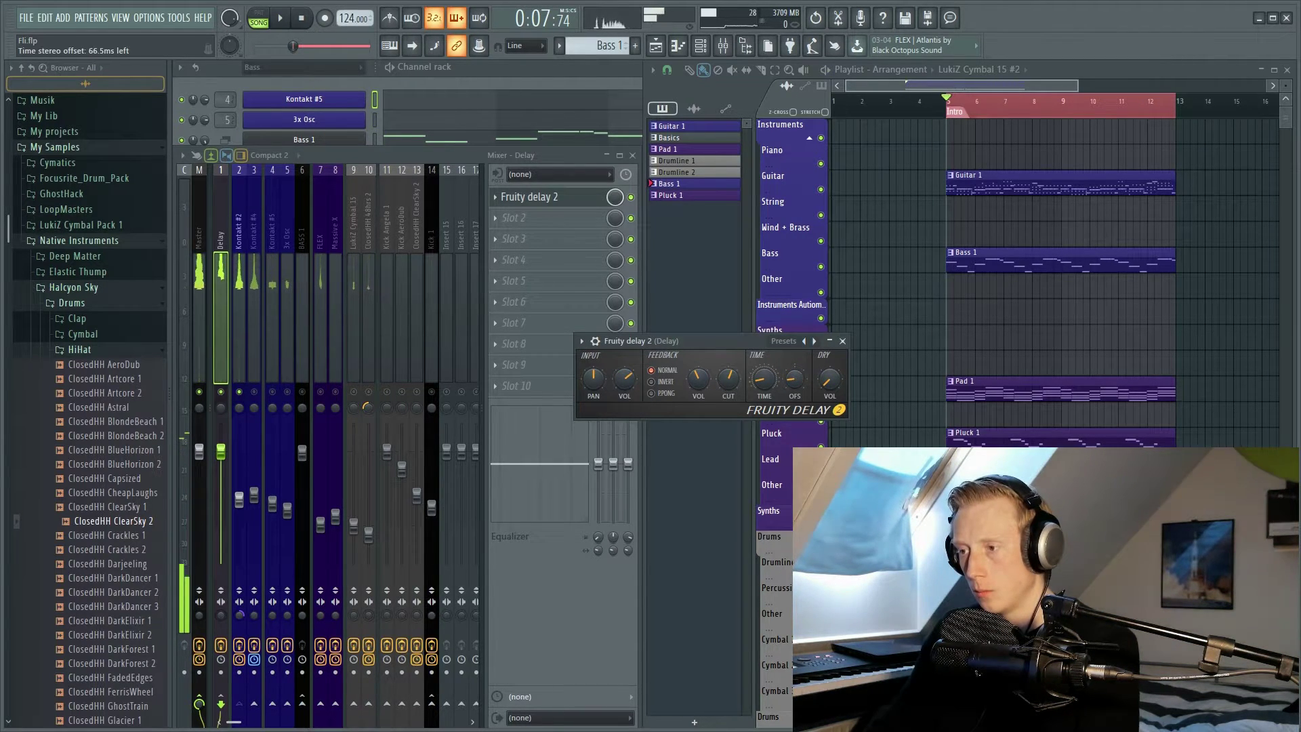
key("space")
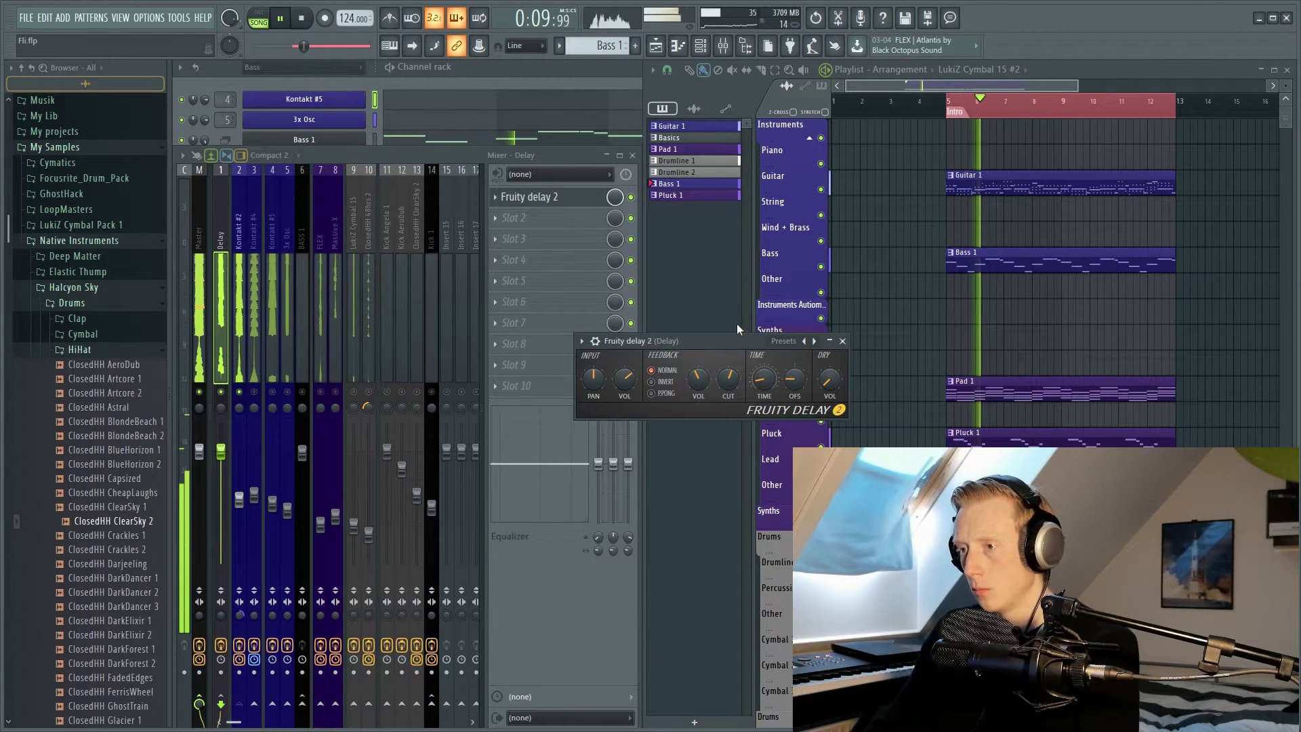
left_click_drag(727, 341, 721, 343)
key("space")
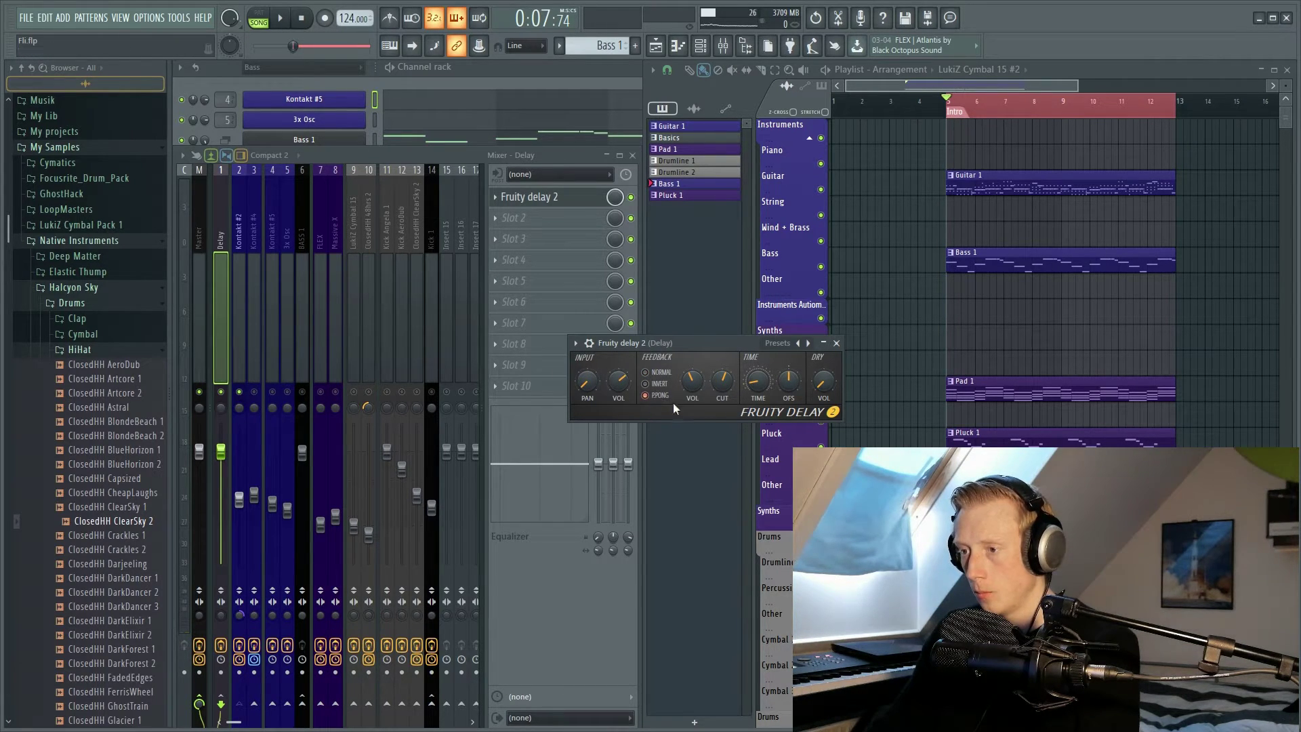
Step: Raise Fruity Delay 2's cutoff from 55% to 67% while auditioning
key("space")
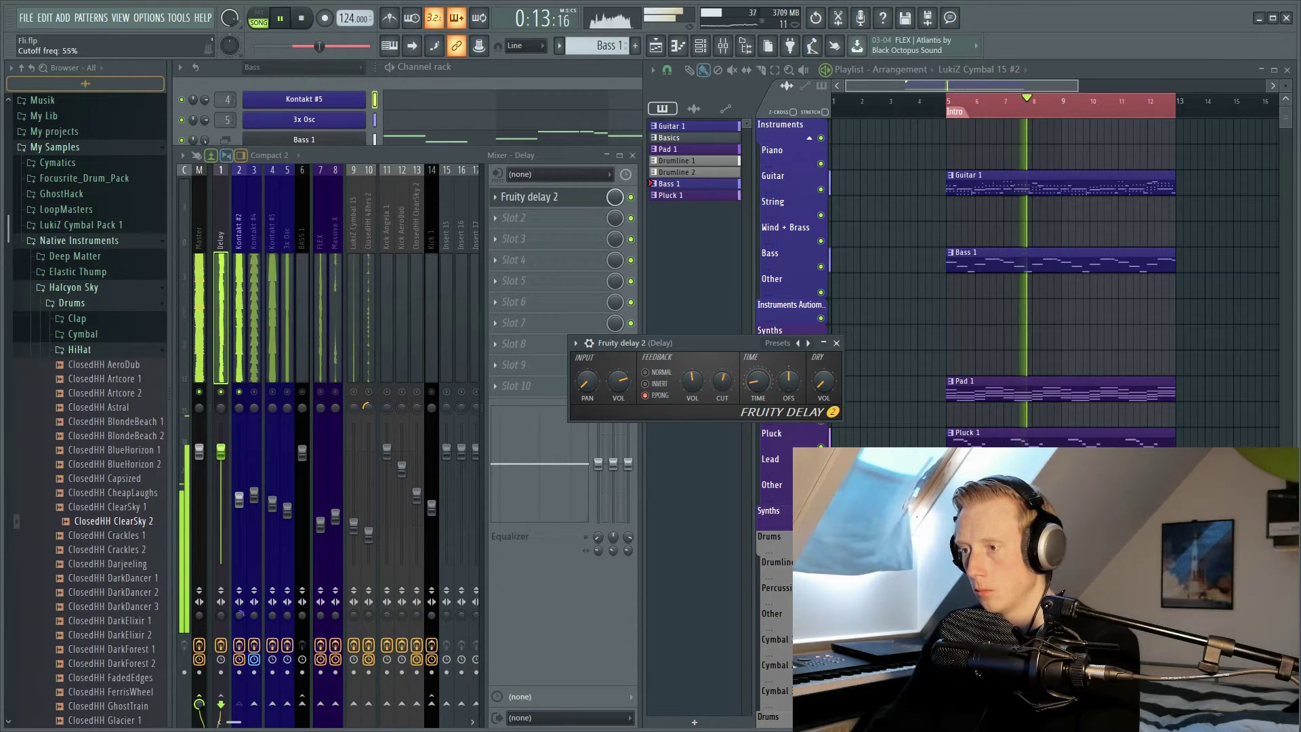
left_click_drag(723, 381, 698, 398)
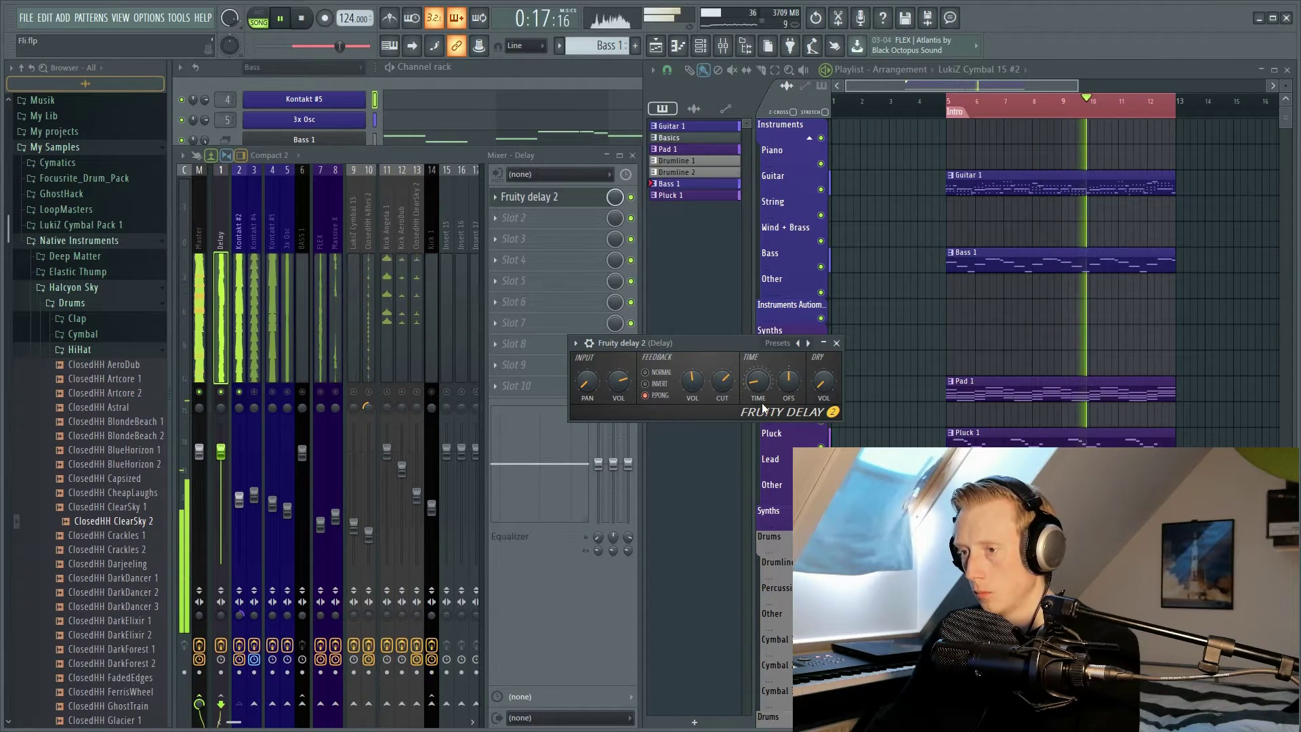
key("space")
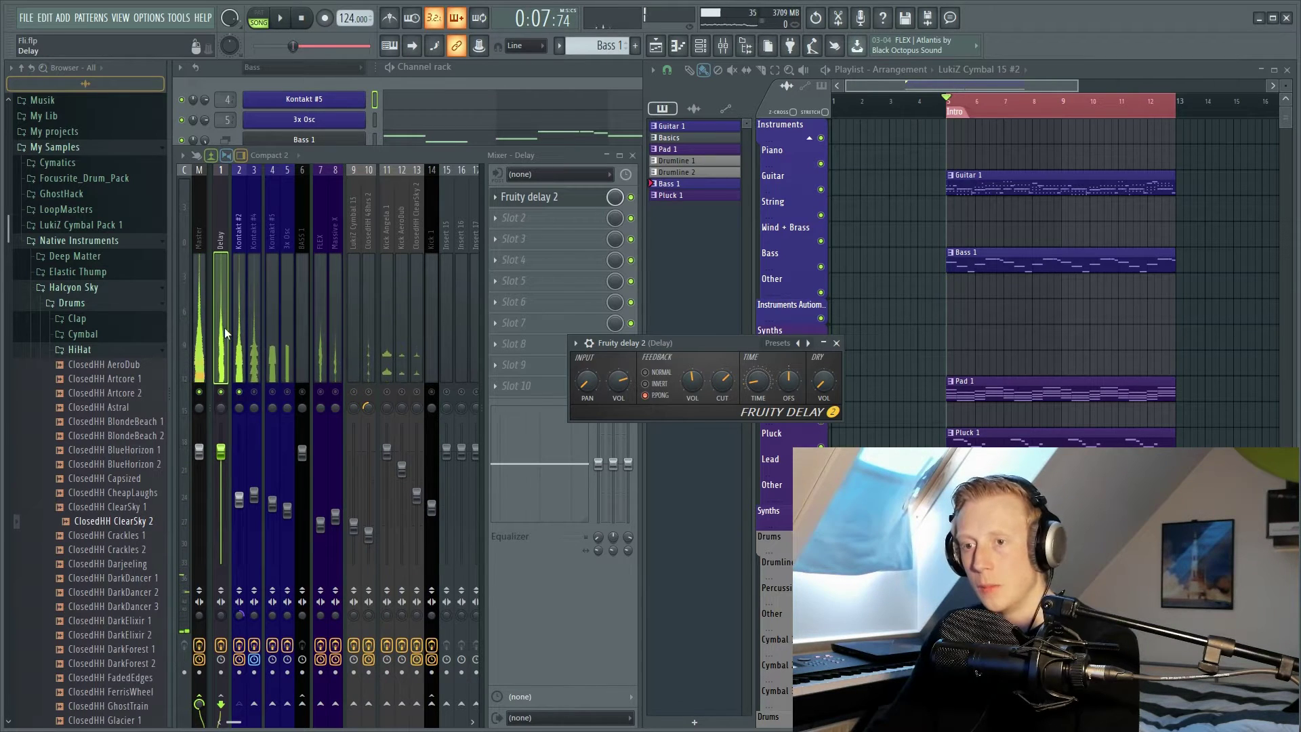
Step: Set the Delay mixer track's fader to 0.0 dB while the song plays
left_click(222, 450)
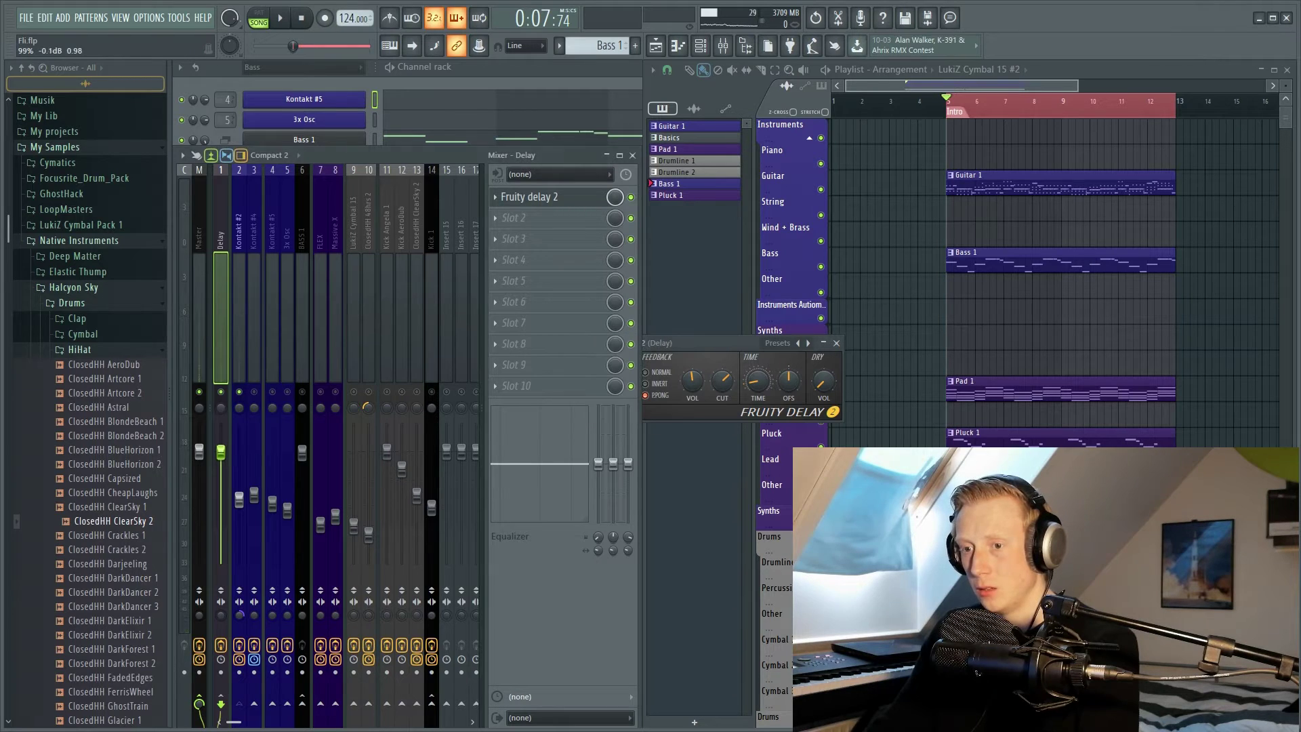
mouse_move(221, 534)
left_mouse_down()
mouse_move(220, 486)
mouse_move(221, 537)
left_mouse_up()
key("space")
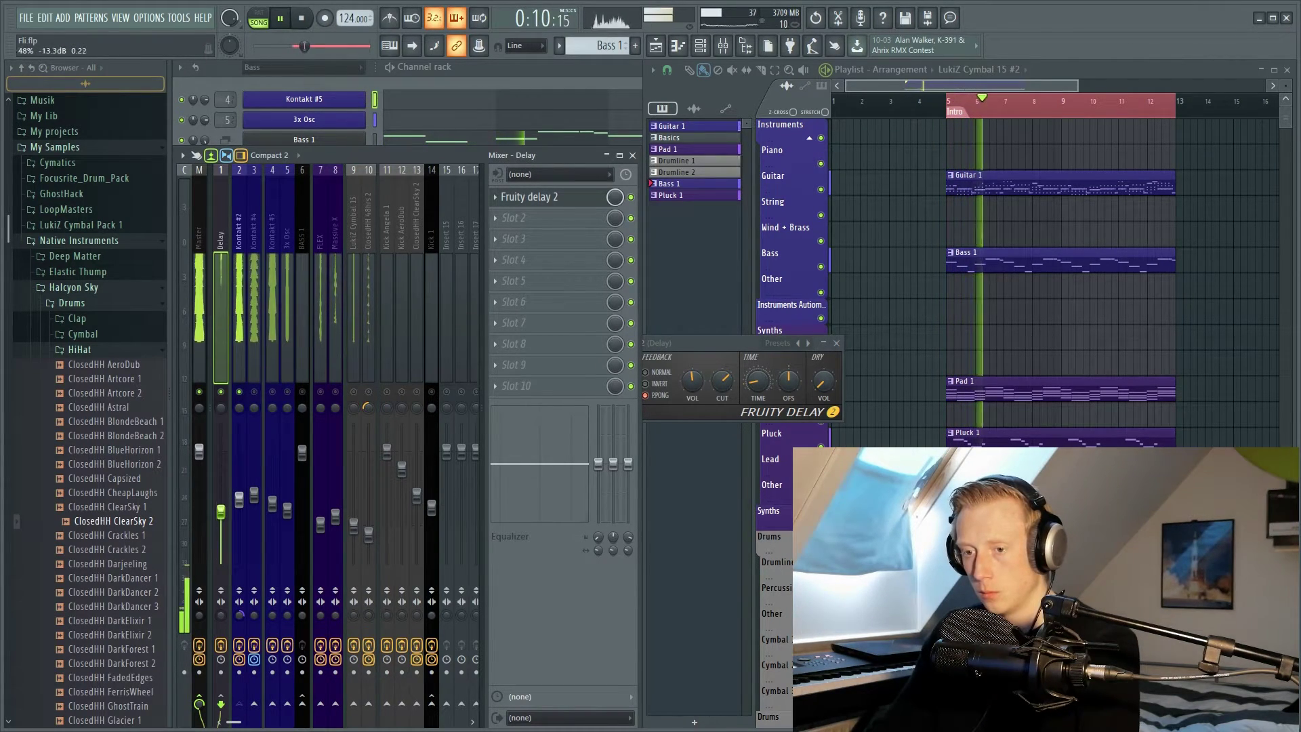
left_click_drag(221, 538, 221, 465)
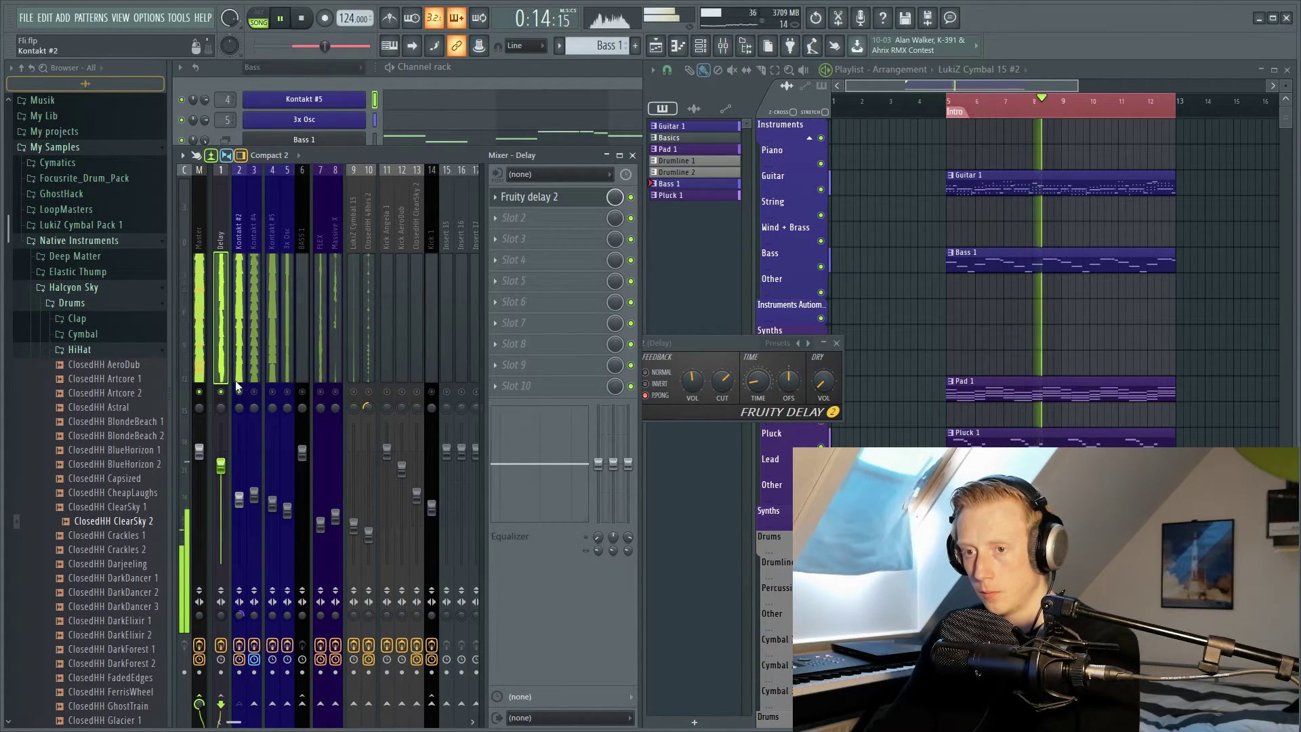
key("space")
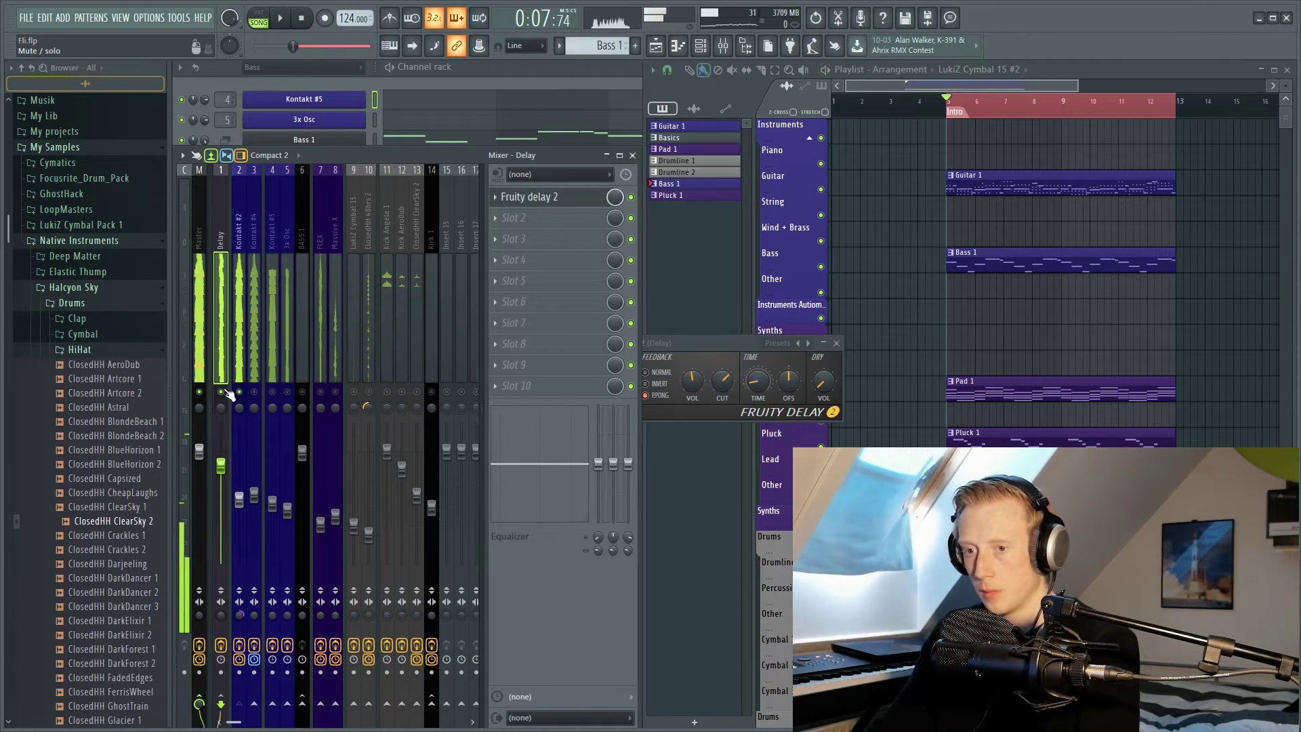
Step: Load Fruity Parametric EQ 2 into the Delay track's second mixer slot
left_click(559, 217)
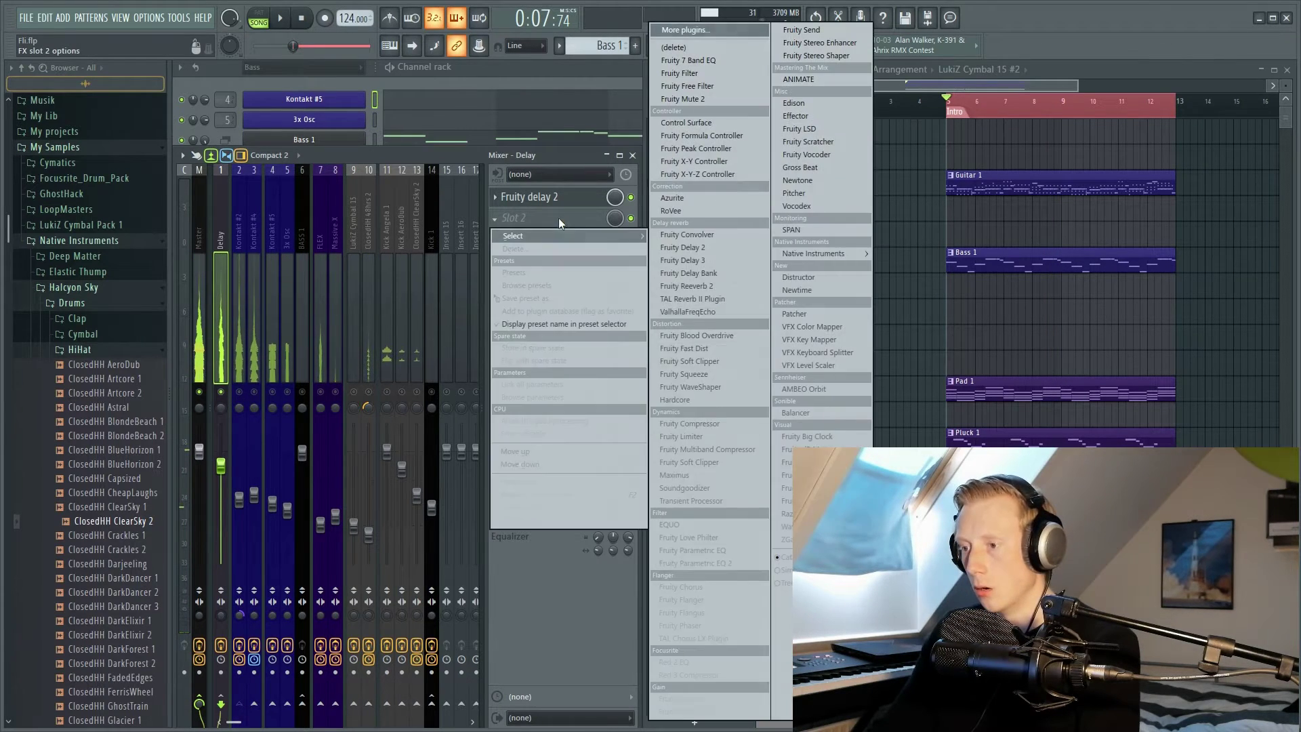
left_click(722, 564)
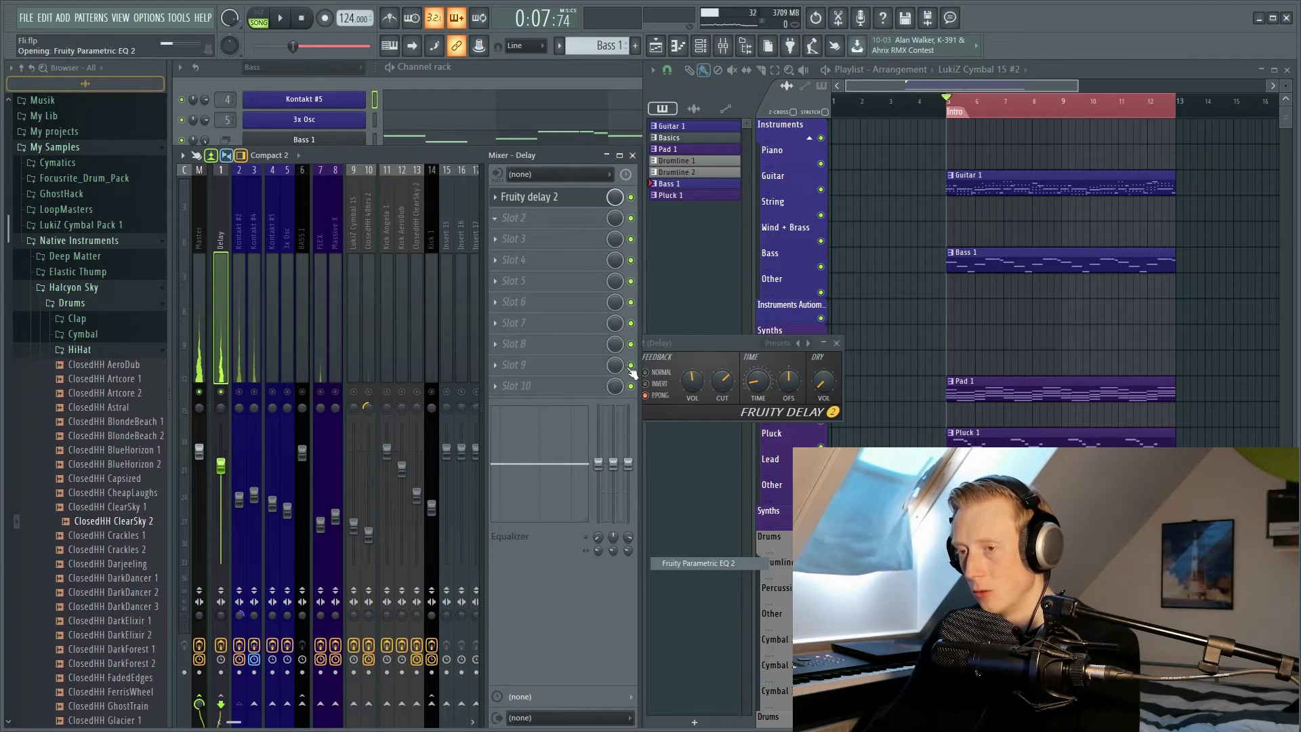
left_click_drag(377, 221, 696, 278)
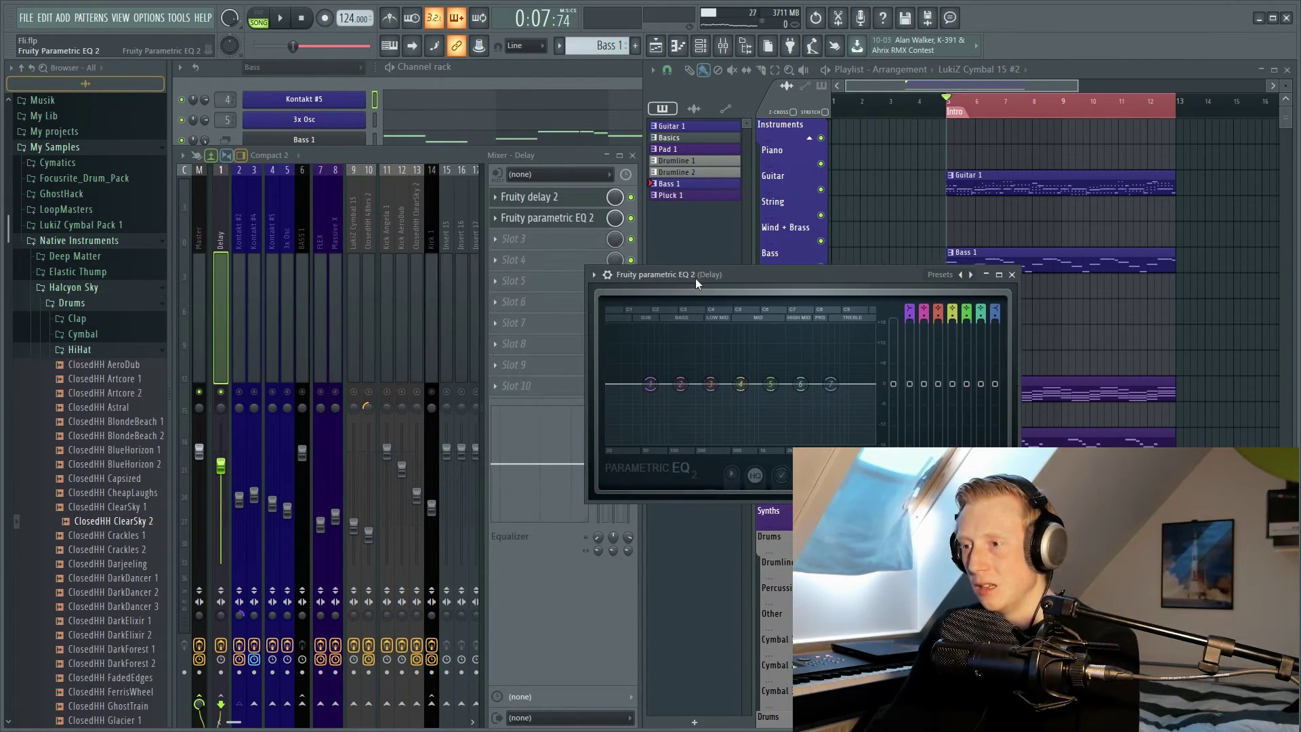
Step: Shape band 1 into a low cut near 512Hz and raise band 6 for a gentle high boost
left_click_drag(650, 384, 719, 440)
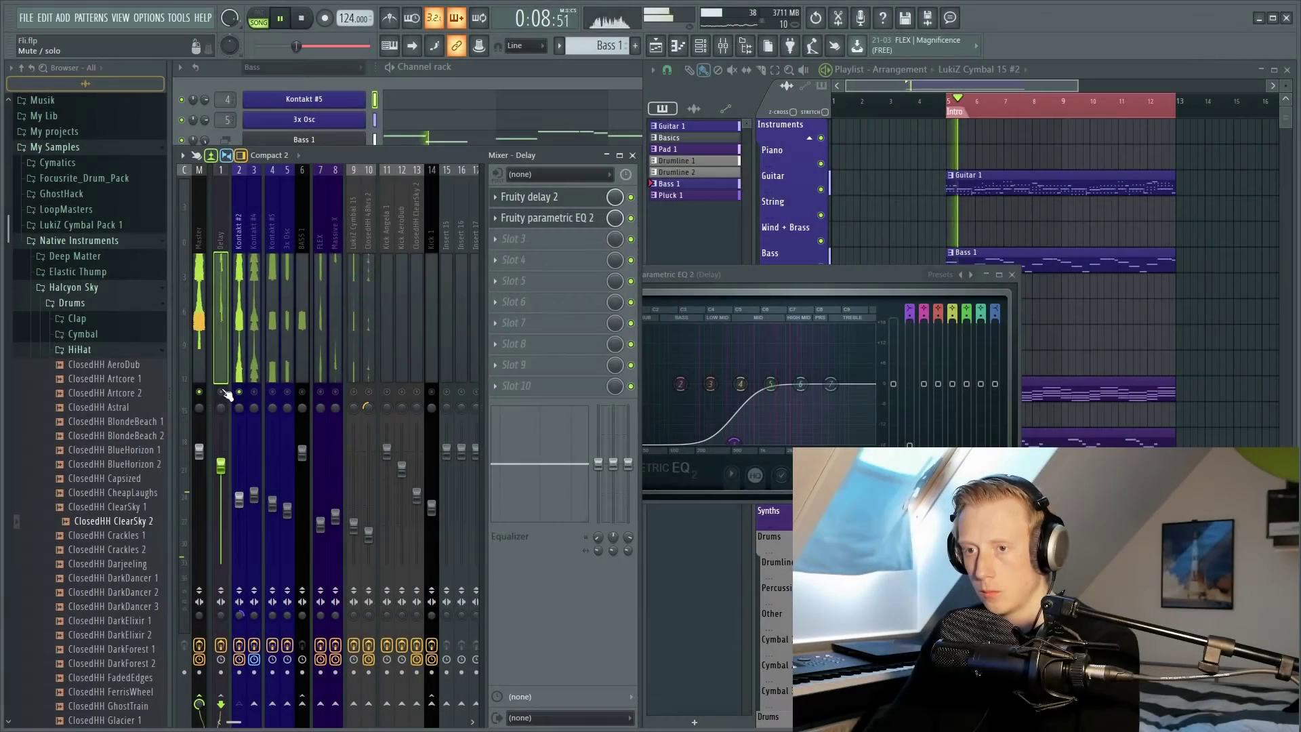
left_click_drag(734, 441, 687, 441)
mouse_move(801, 384)
left_mouse_down()
mouse_move(833, 381)
mouse_move(818, 378)
left_mouse_up()
key("space")
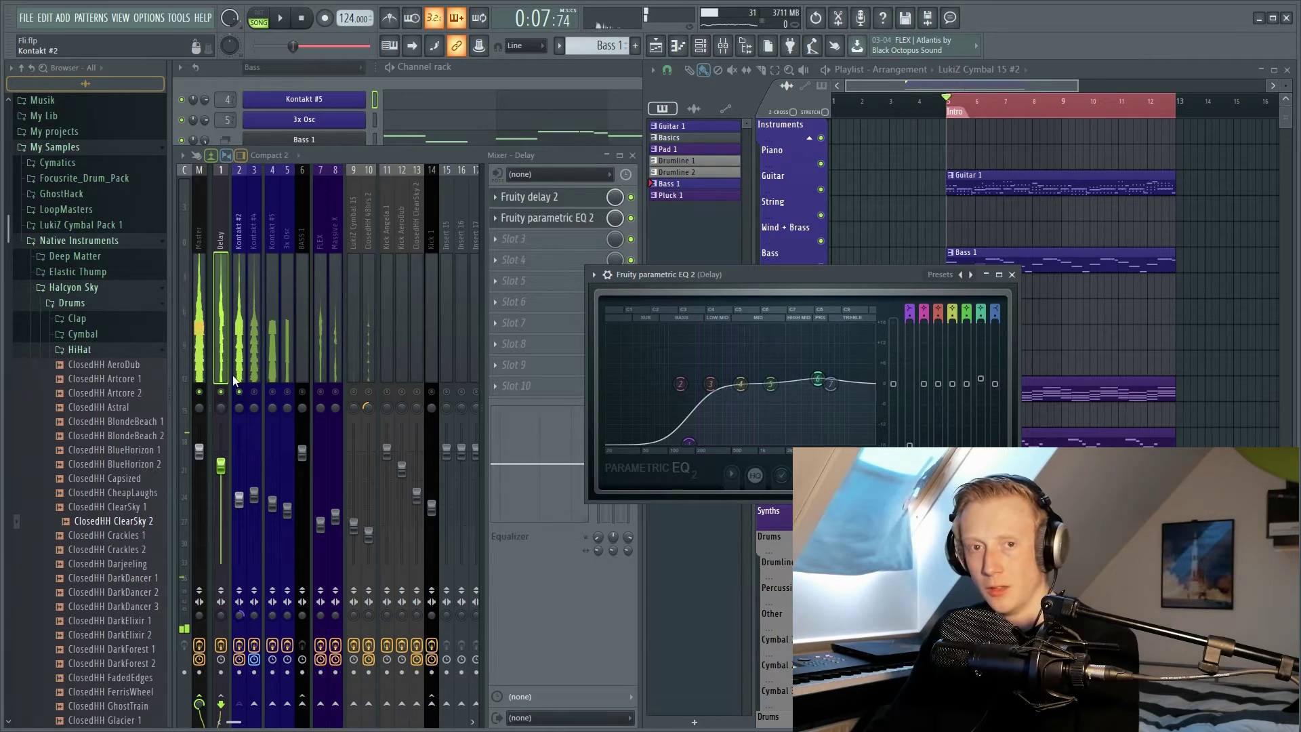